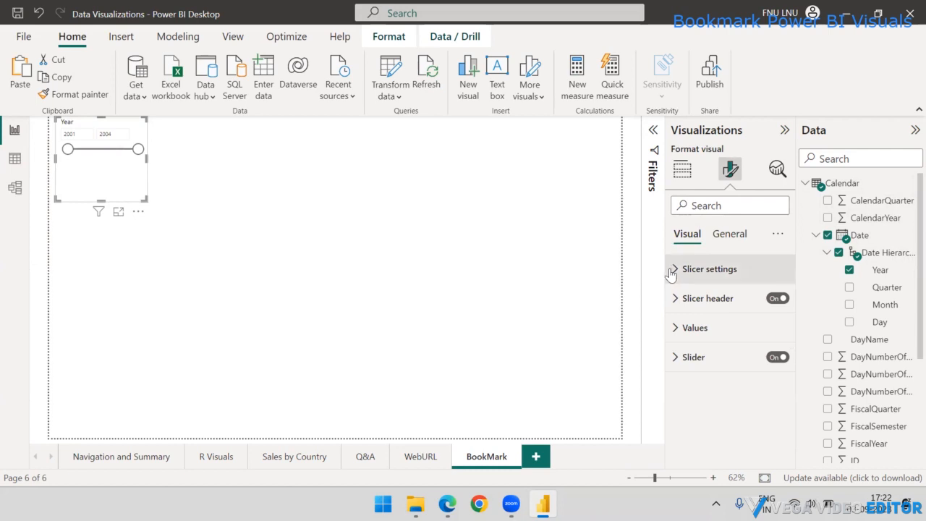
# Change the Year slicer's style to Vertical list and narrow the slicer to fit its year values.
pyautogui.click(687, 268)
pyautogui.click(699, 341)
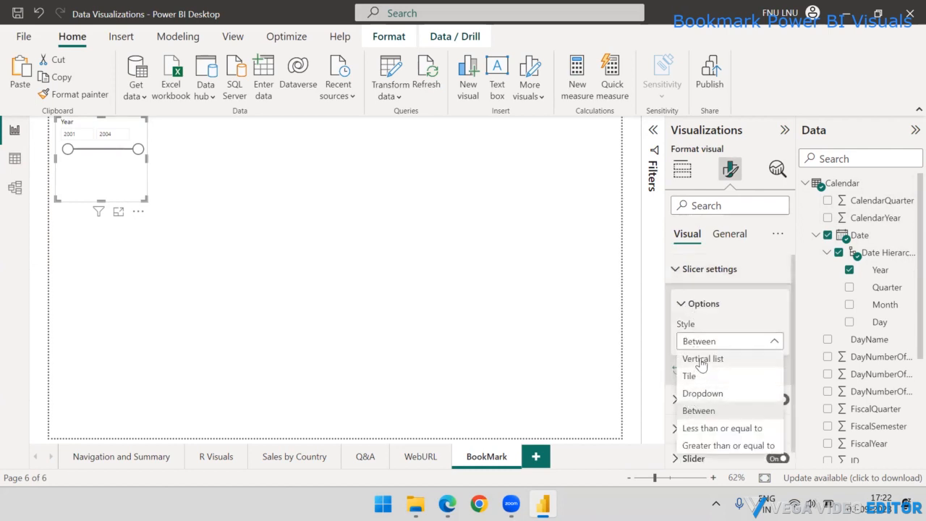
pyautogui.click(700, 359)
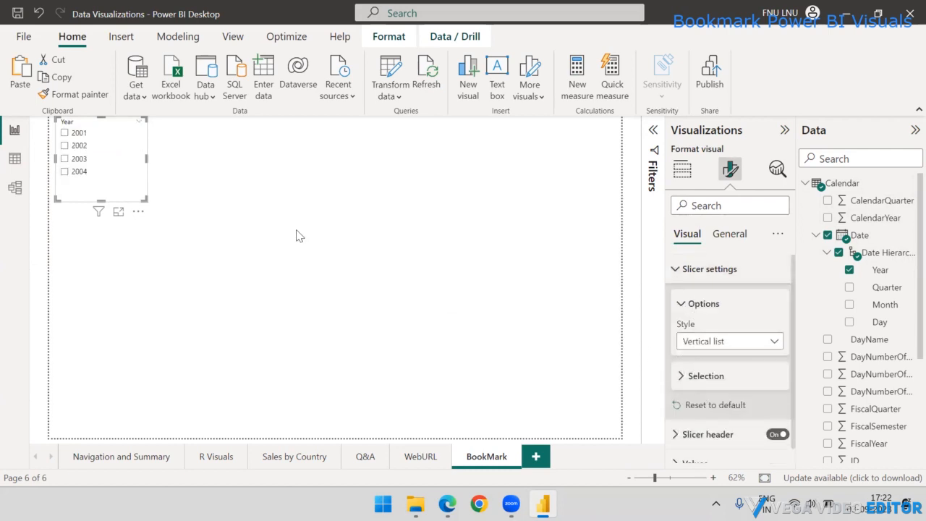
pyautogui.moveTo(149, 158)
pyautogui.mouseDown()
pyautogui.moveTo(118, 156)
pyautogui.moveTo(110, 164)
pyautogui.mouseUp()
pyautogui.click(116, 162)
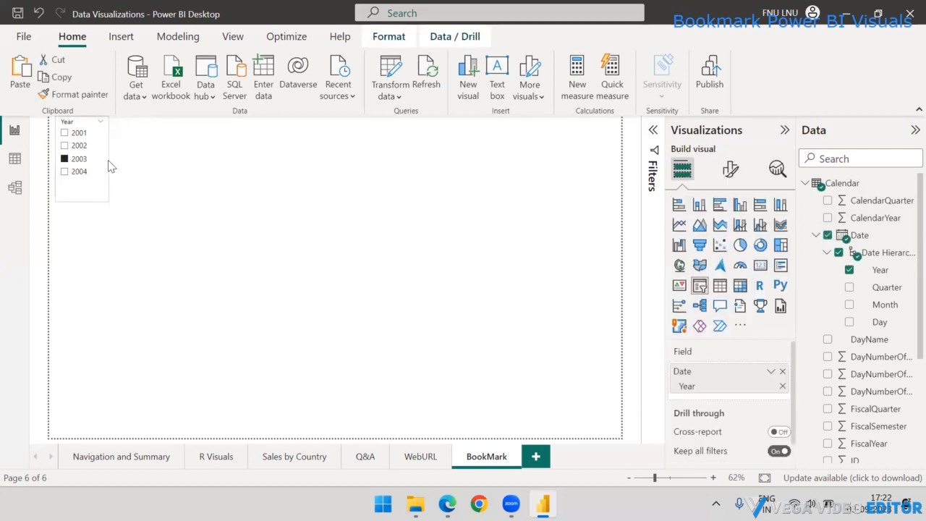
# Duplicate the Year slicer, place the copy just to its right, and clear the year selections in both slicers.
pyautogui.click(170, 241)
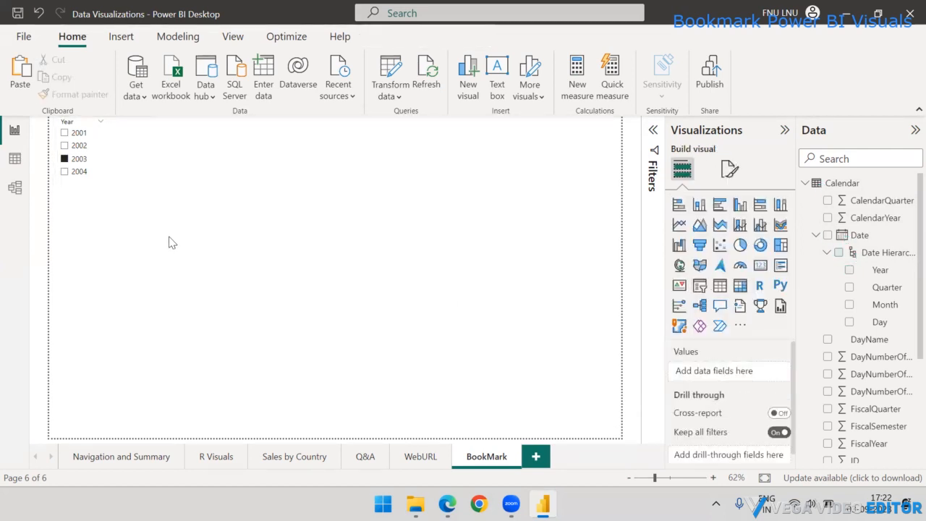
pyautogui.hotkey('ctrl', 'v')
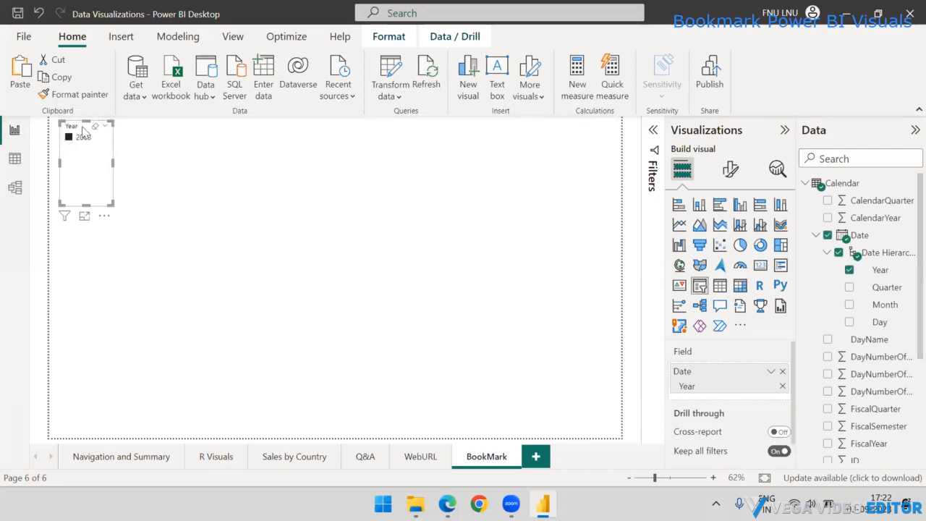
pyautogui.moveTo(83, 131); pyautogui.dragTo(151, 126)
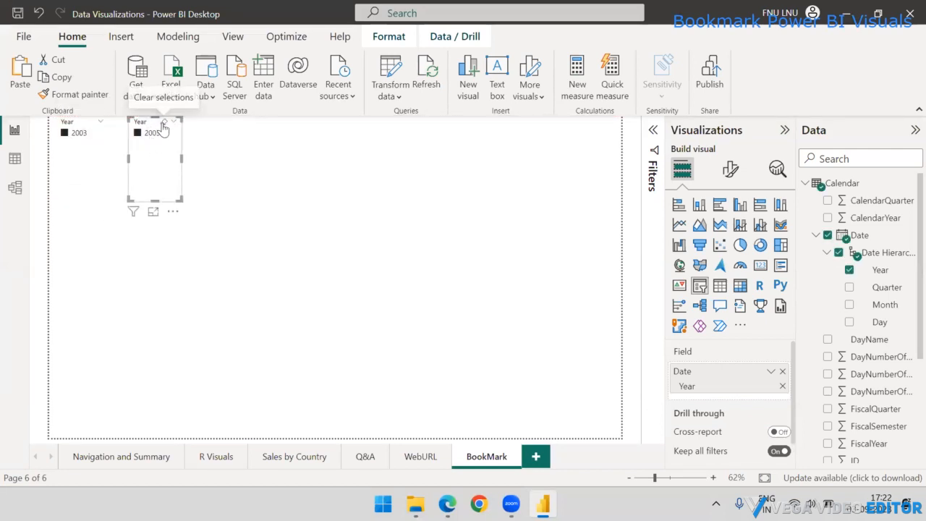
pyautogui.click(163, 124)
pyautogui.click(90, 124)
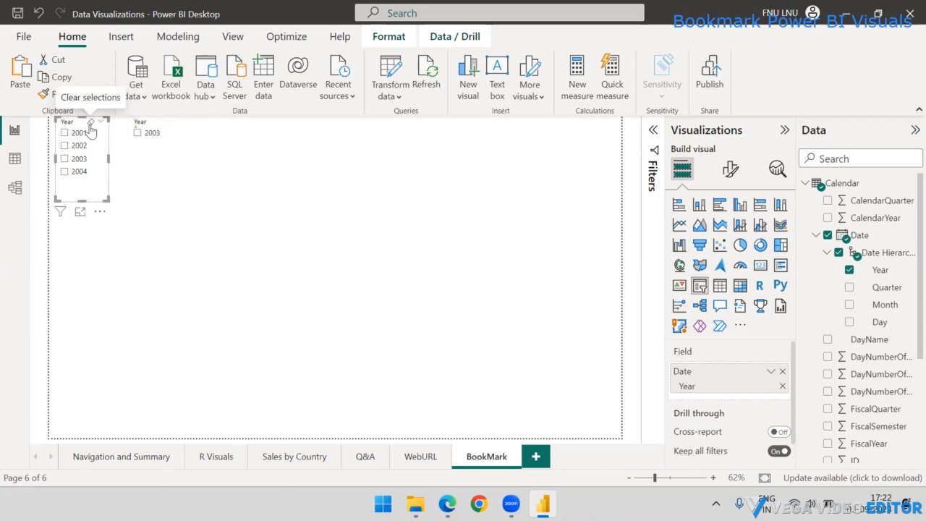
pyautogui.click(147, 121)
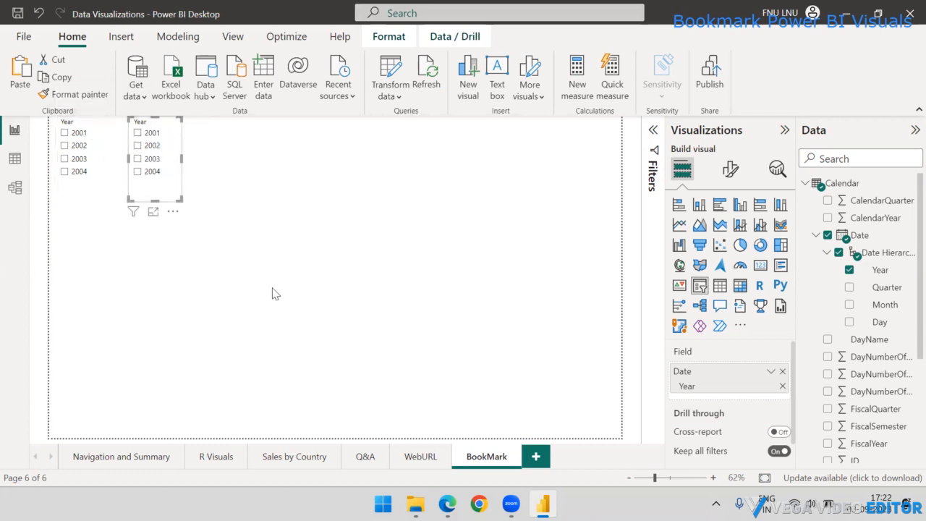
# Replace the copied slicer's Year field with Occupation from the Customers table and widen the slicer to fit.
pyautogui.click(782, 371)
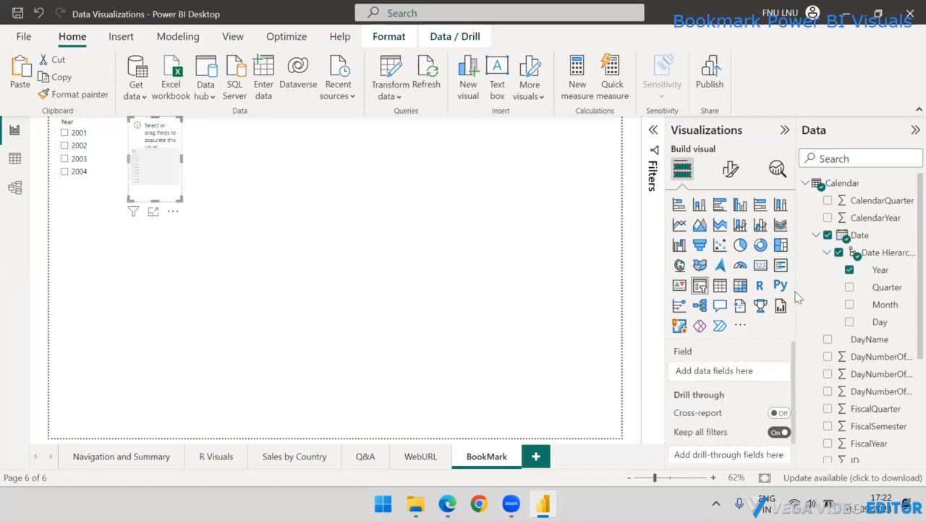
pyautogui.click(815, 237)
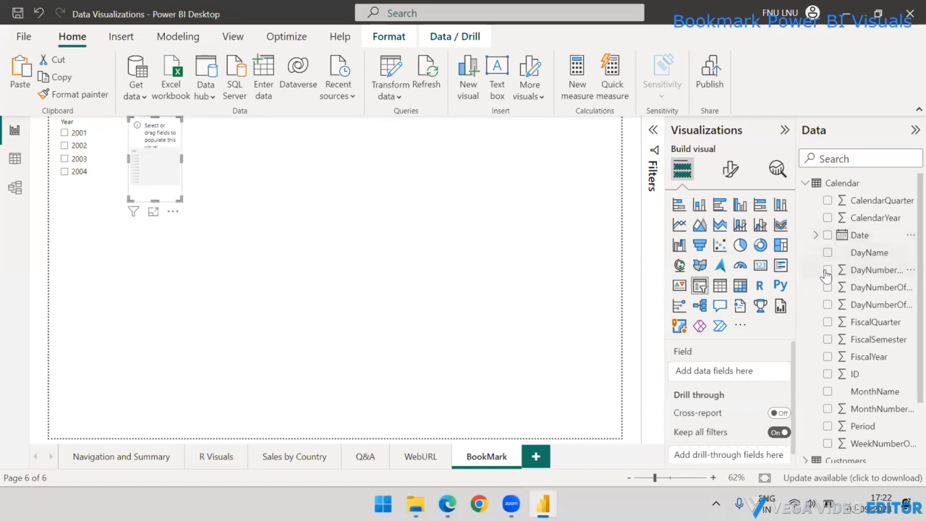
pyautogui.click(805, 184)
pyautogui.click(805, 200)
pyautogui.scroll(-2, 866, 318)
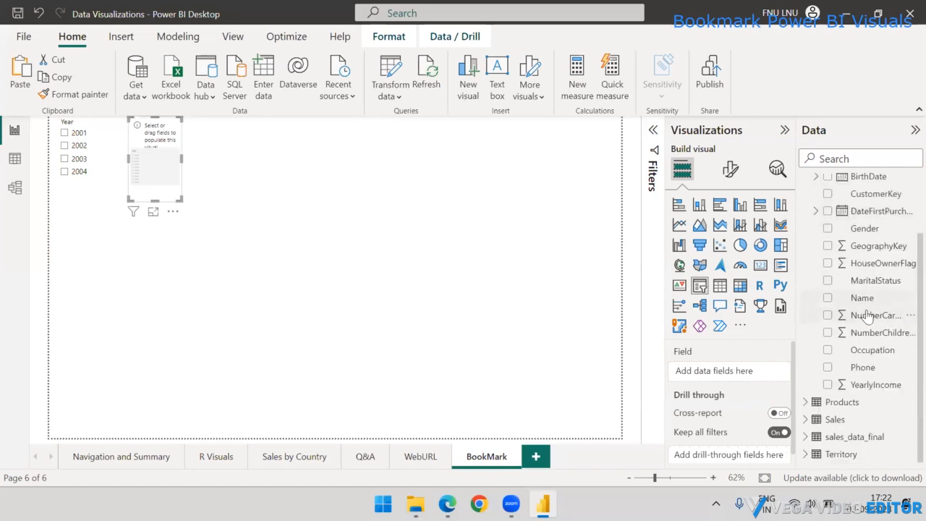
pyautogui.moveTo(868, 350); pyautogui.dragTo(205, 160)
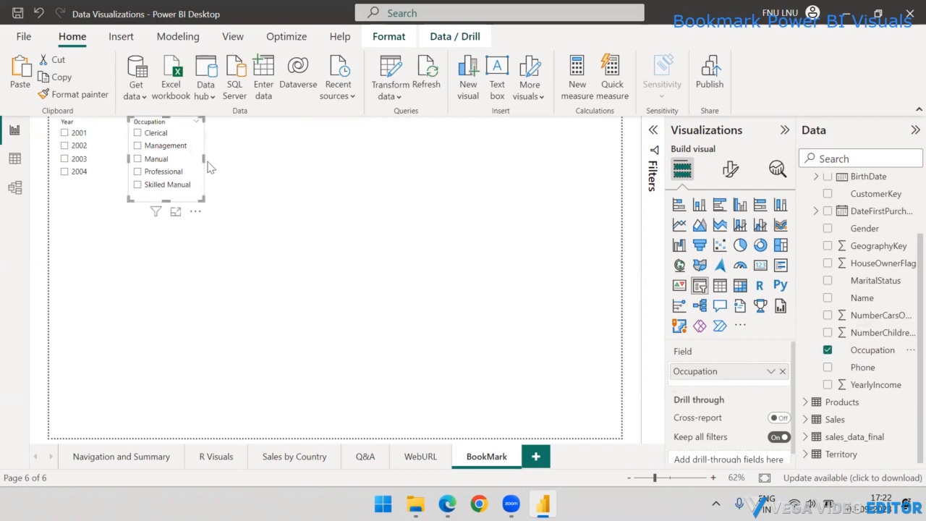
pyautogui.click(272, 163)
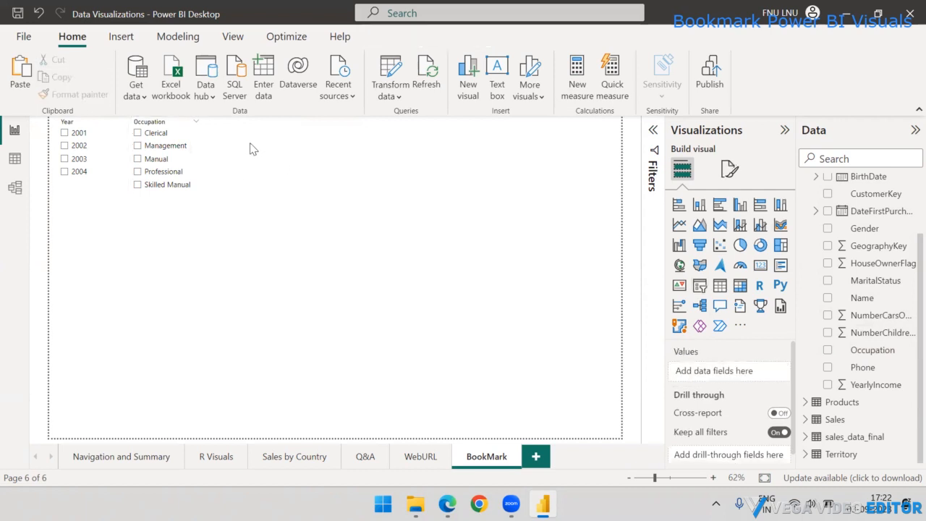
# Duplicate the Year slicer and place the copy to the right of the Occupation slicer.
pyautogui.click(65, 158)
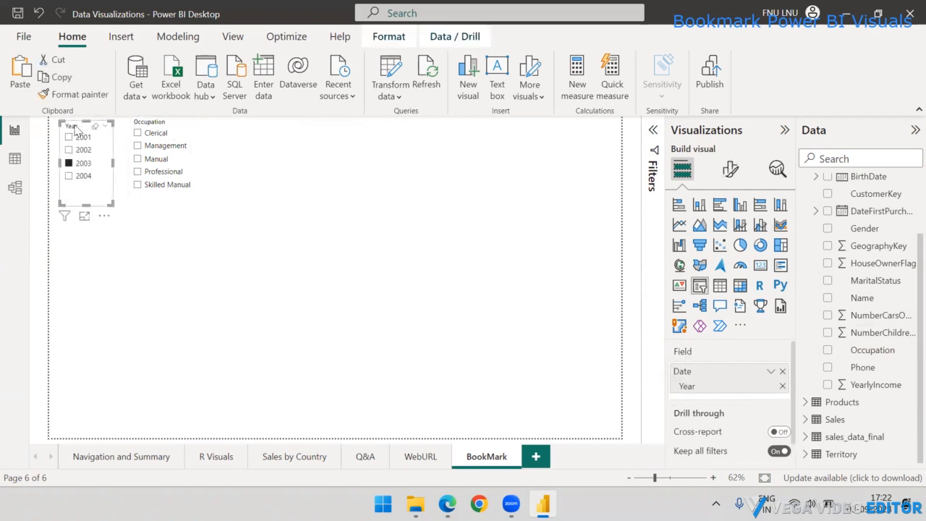
pyautogui.moveTo(75, 127); pyautogui.dragTo(240, 125)
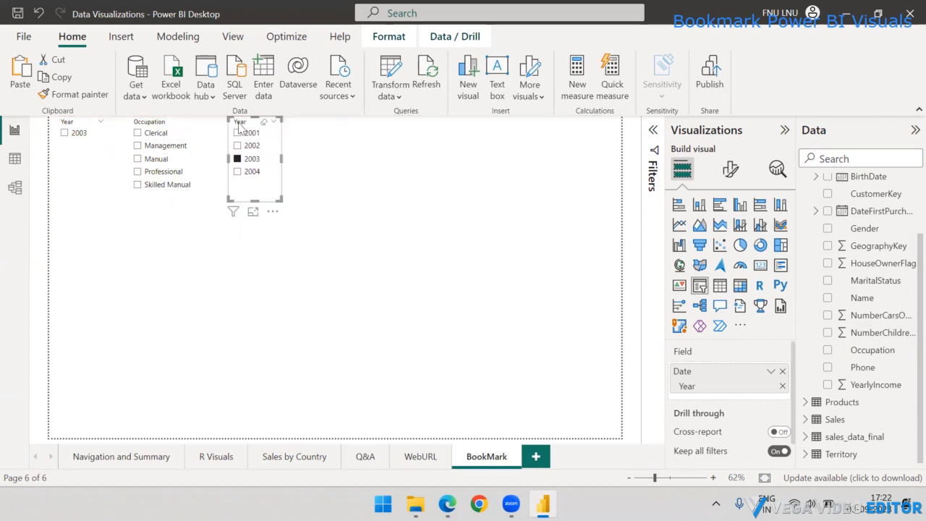
# Remove the Year slicer to the left of Occupation and clear the 2003 selection in the remaining Year slicer.
pyautogui.click(91, 155)
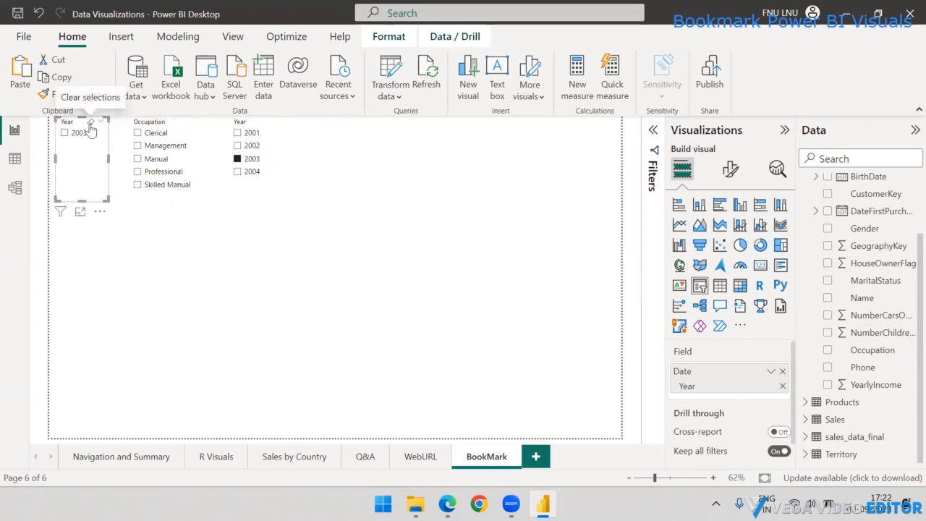
pyautogui.click(100, 215)
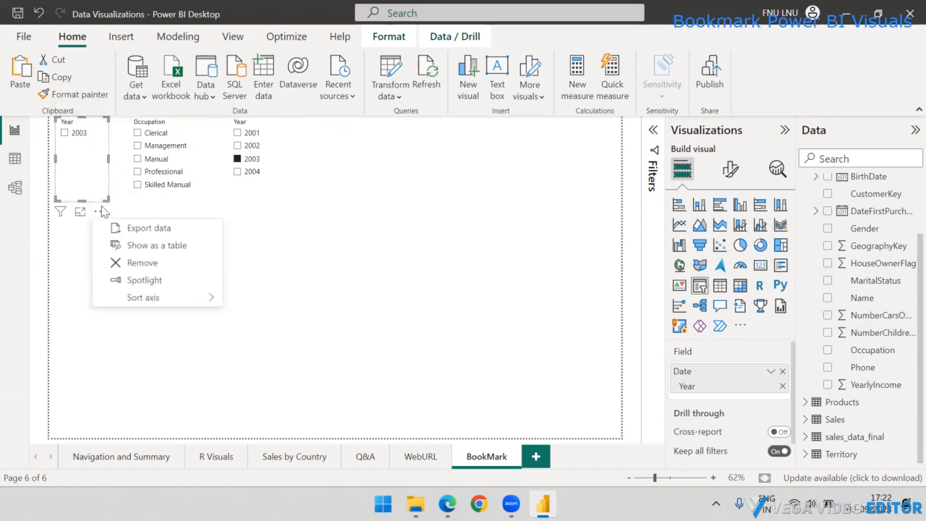
pyautogui.click(122, 263)
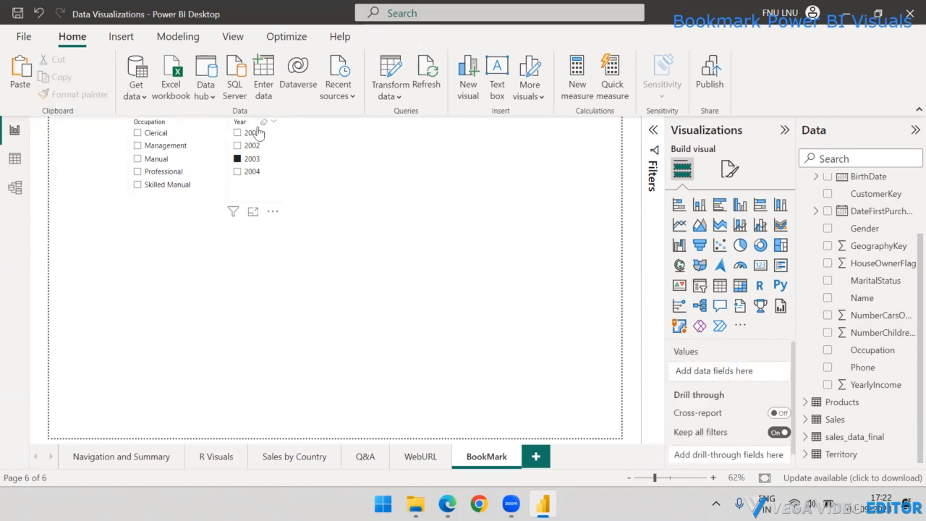
pyautogui.click(270, 164)
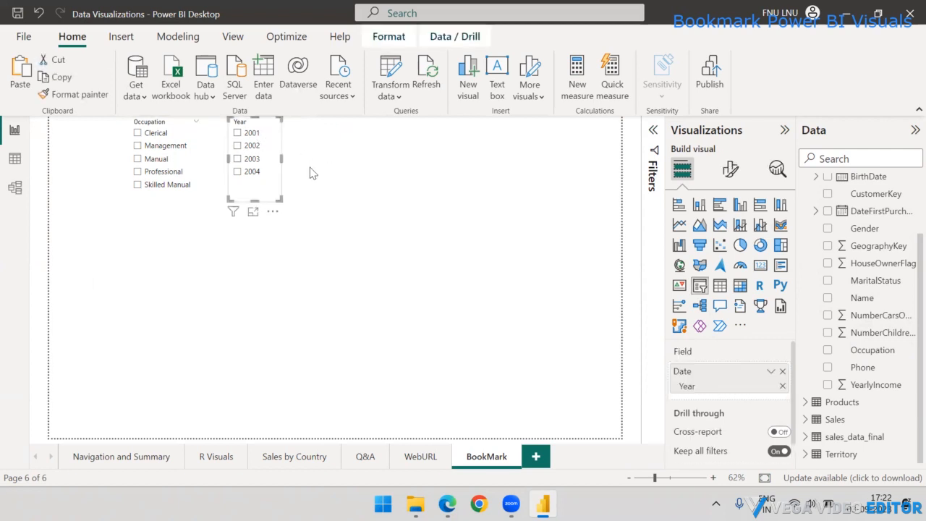
# Duplicate the Year slicer to its right and remove the Date Year field from the copy.
pyautogui.click(310, 170)
pyautogui.moveTo(264, 127); pyautogui.dragTo(315, 118)
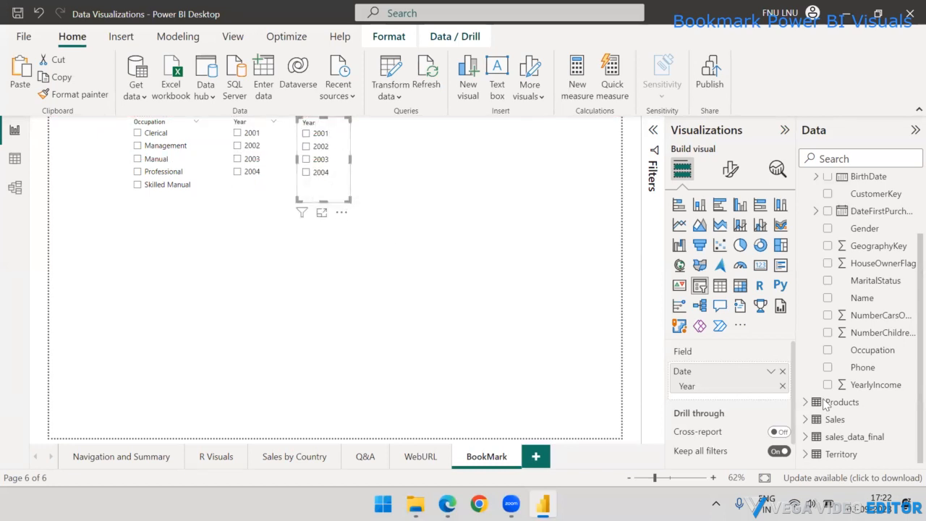
pyautogui.click(782, 372)
# Fill the empty slicer with Country from the Territory table and enlarge it to fit the full country list.
pyautogui.scroll(3, 831, 274)
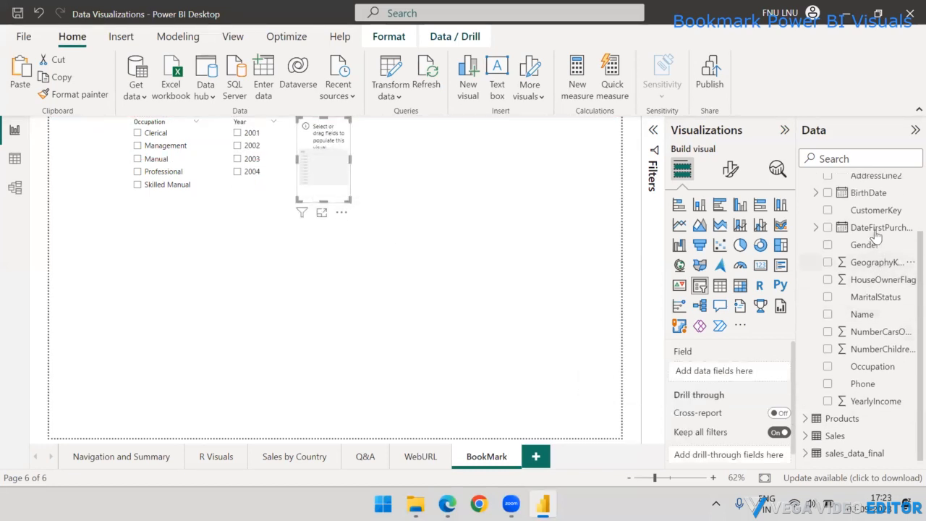
pyautogui.click(804, 201)
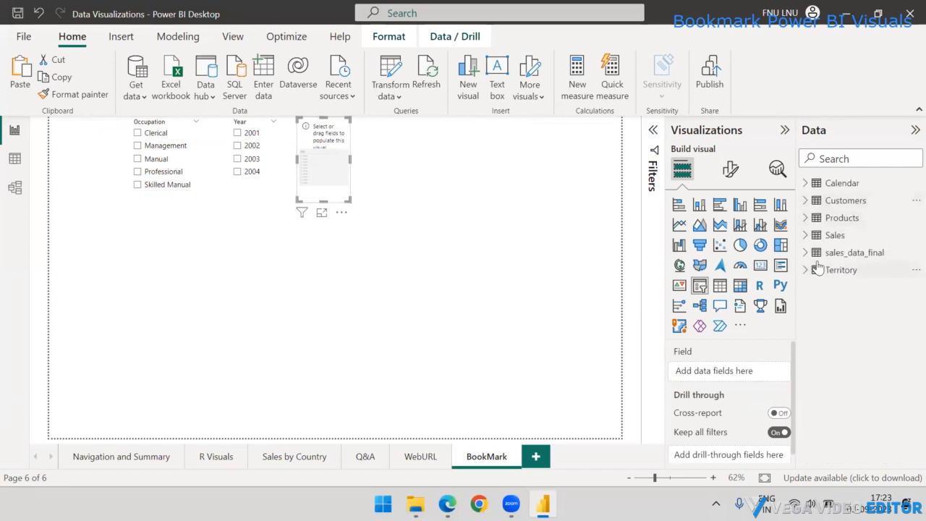
pyautogui.click(805, 269)
pyautogui.moveTo(848, 291); pyautogui.dragTo(646, 372)
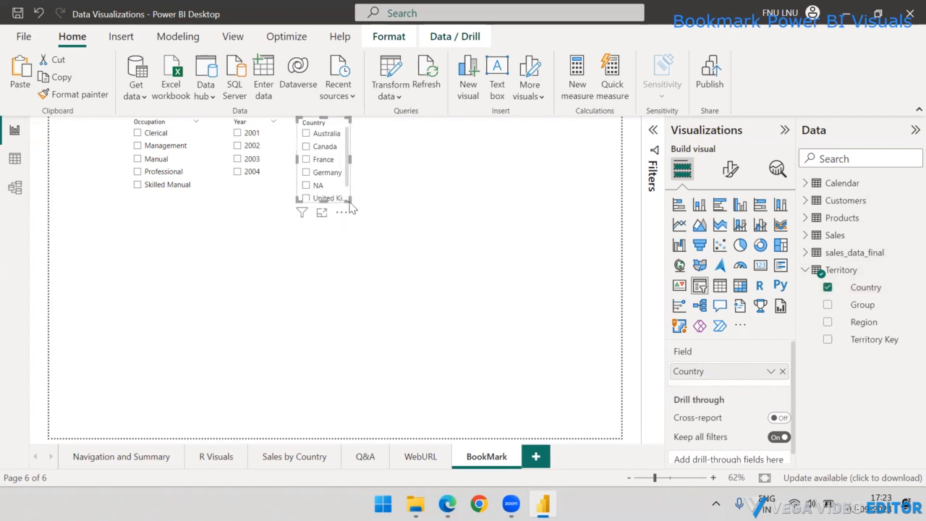
pyautogui.moveTo(349, 208); pyautogui.dragTo(371, 226)
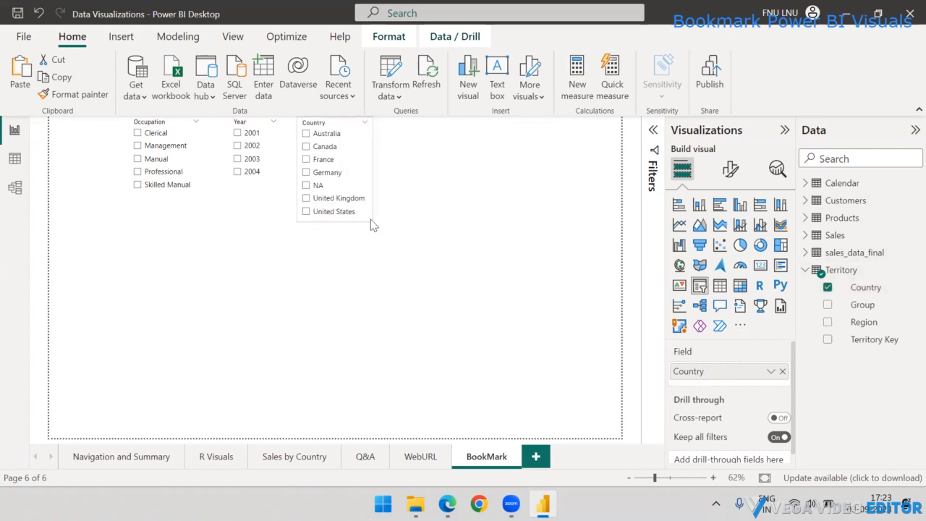
# Insert a clustered column chart, enlarged to span below the slicers, with Country from Territory on its X-axis.
pyautogui.click(443, 193)
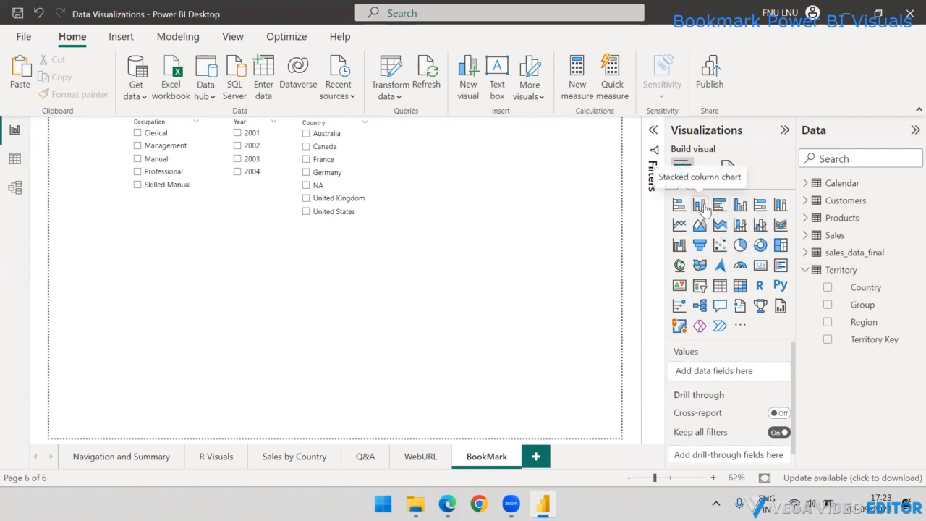
pyautogui.click(739, 204)
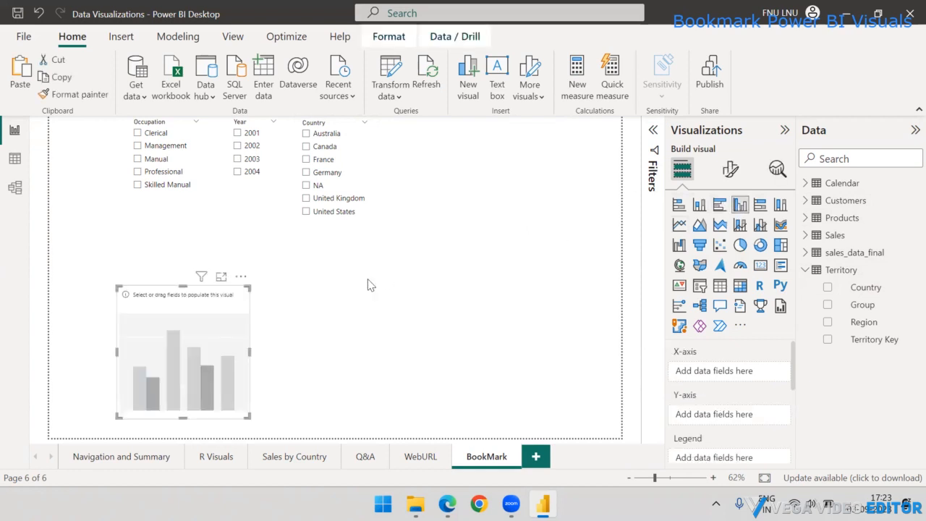
pyautogui.moveTo(249, 287); pyautogui.dragTo(418, 257)
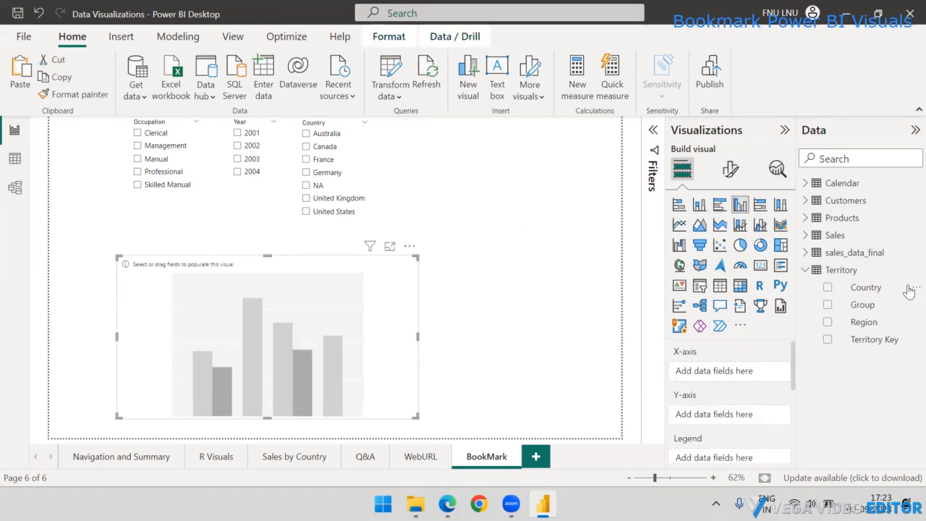
pyautogui.moveTo(865, 289); pyautogui.dragTo(258, 321)
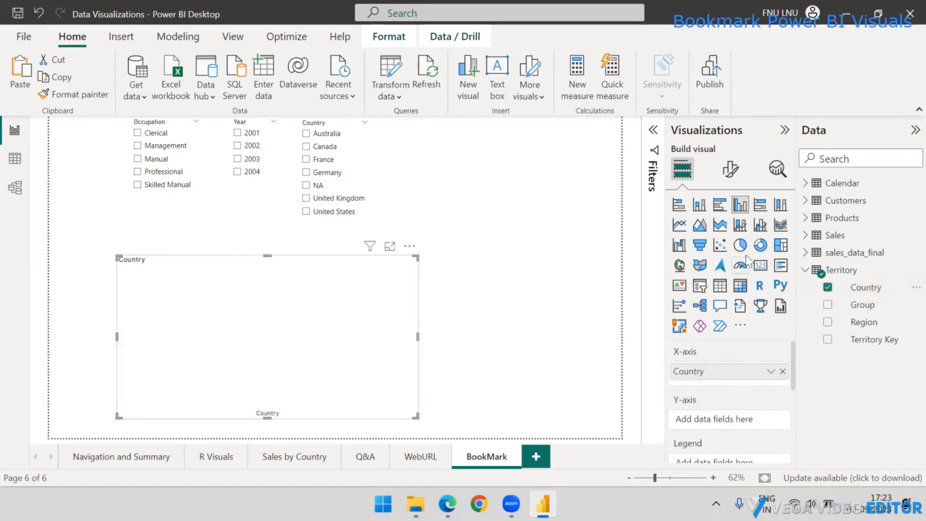
# Add sales from the sales_data_final table to the chart's Y-axis and make the chart slightly taller.
pyautogui.click(804, 252)
pyautogui.scroll(-3, 851, 322)
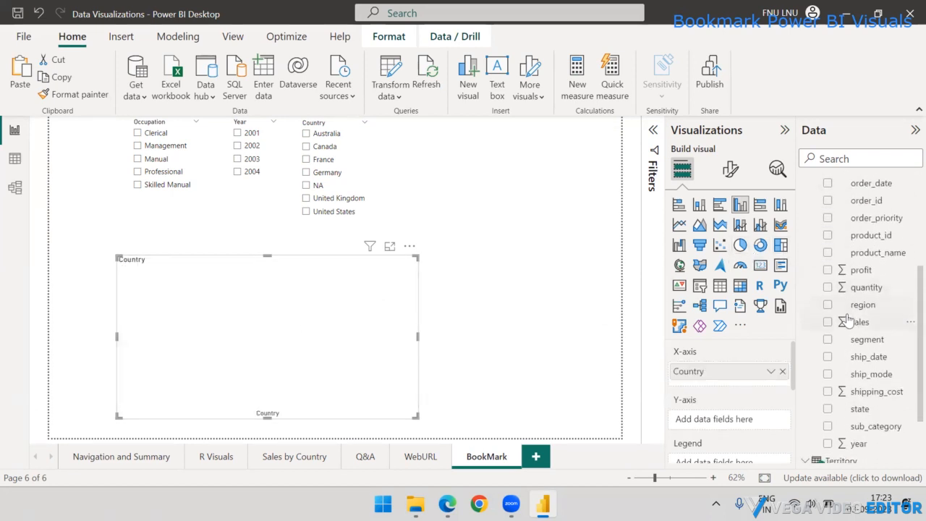
pyautogui.moveTo(853, 320); pyautogui.dragTo(279, 325)
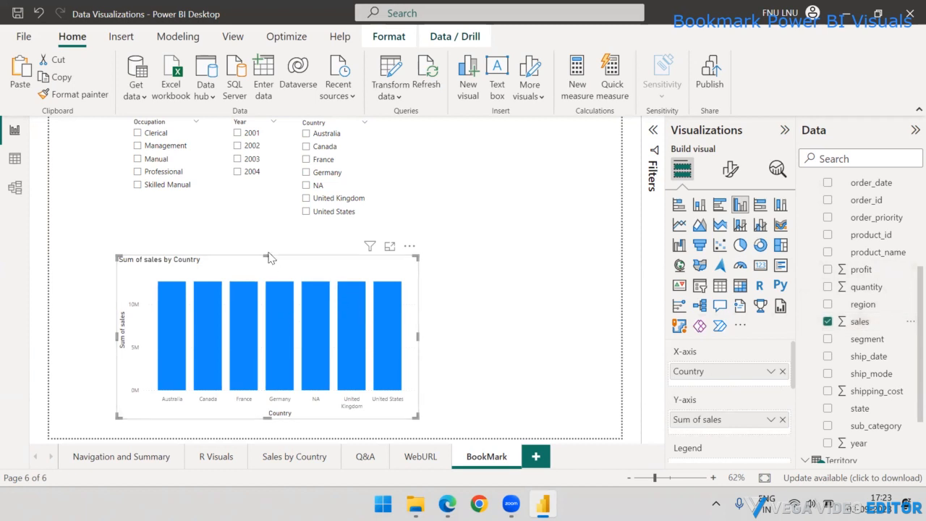
pyautogui.moveTo(268, 256); pyautogui.dragTo(268, 240)
# Remove the sales_data_final sales field from the column chart.
pyautogui.scroll(3, 846, 248)
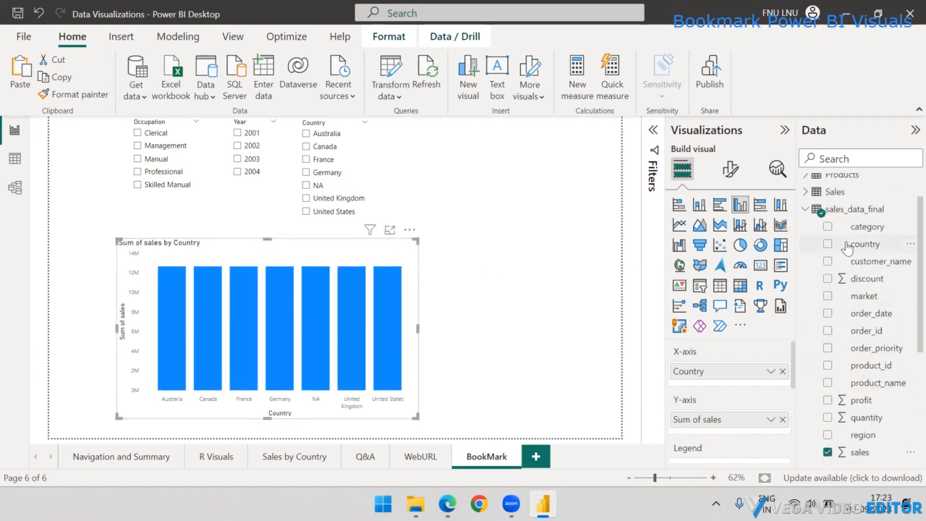
pyautogui.scroll(-3, 831, 260)
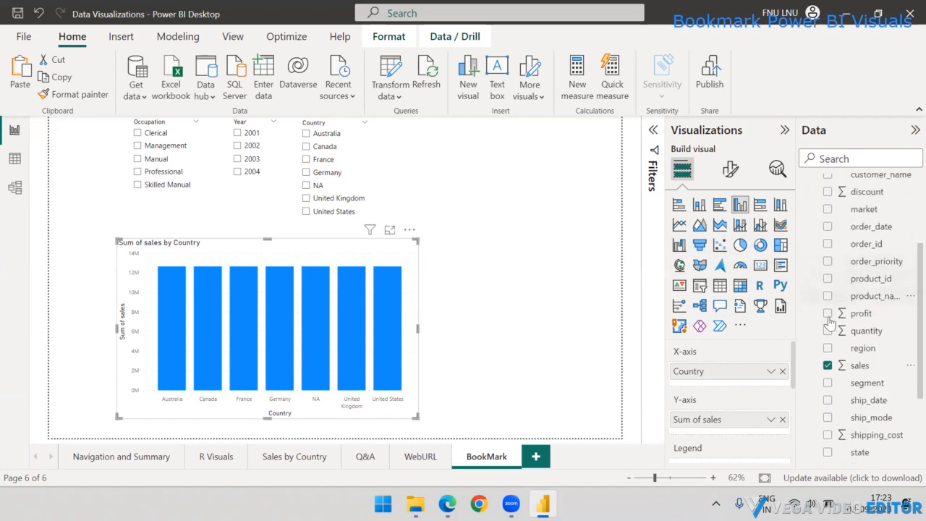
pyautogui.click(828, 365)
pyautogui.scroll(2, 825, 289)
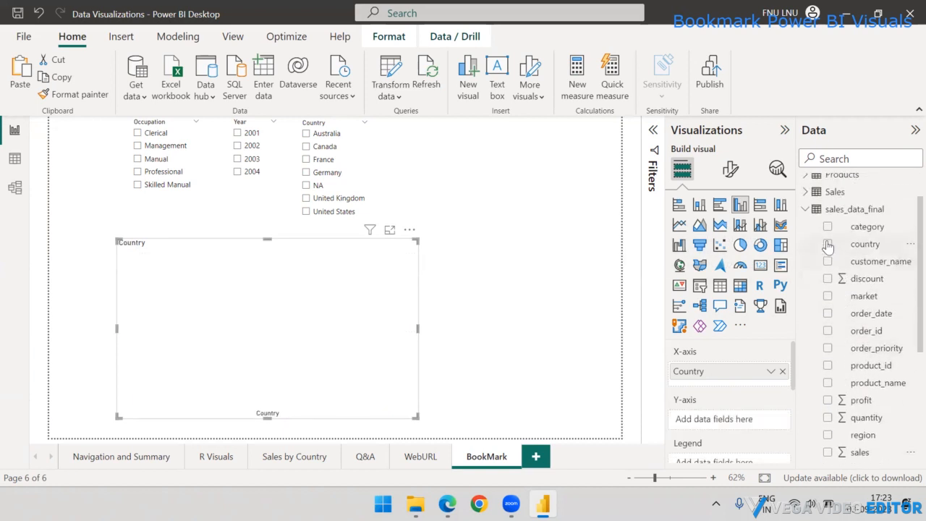
# Add SalesAmount from the Sales table to the Y-axis of the clustered column chart.
pyautogui.click(806, 211)
pyautogui.click(806, 251)
pyautogui.click(807, 251)
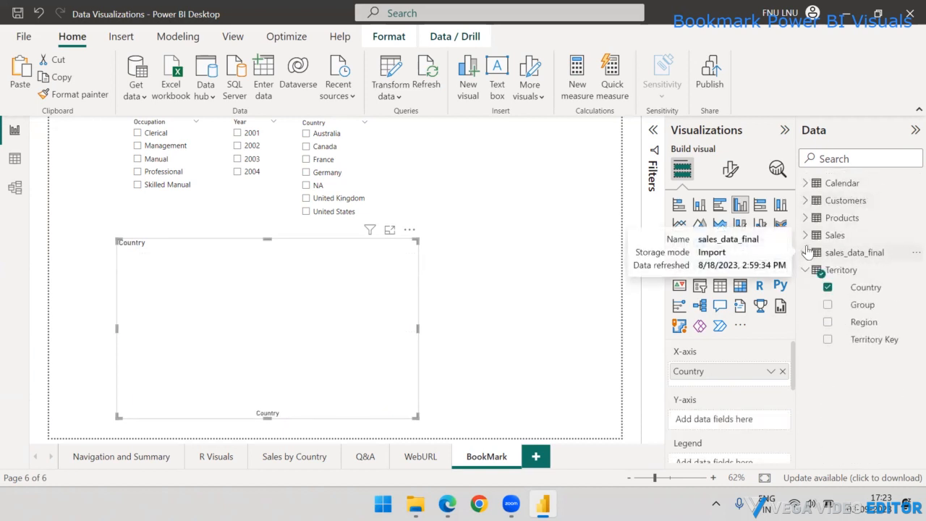
pyautogui.click(805, 235)
pyautogui.scroll(-5, 857, 275)
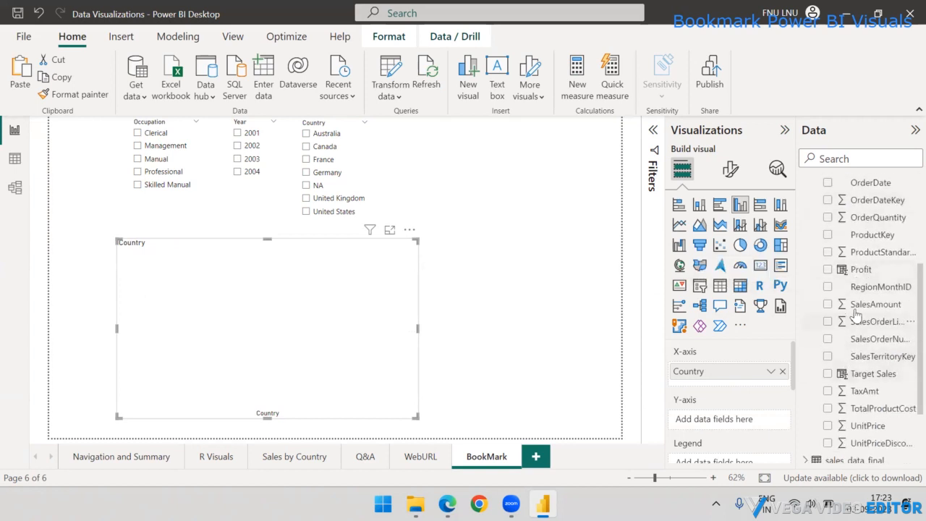
pyautogui.moveTo(854, 304); pyautogui.dragTo(297, 310)
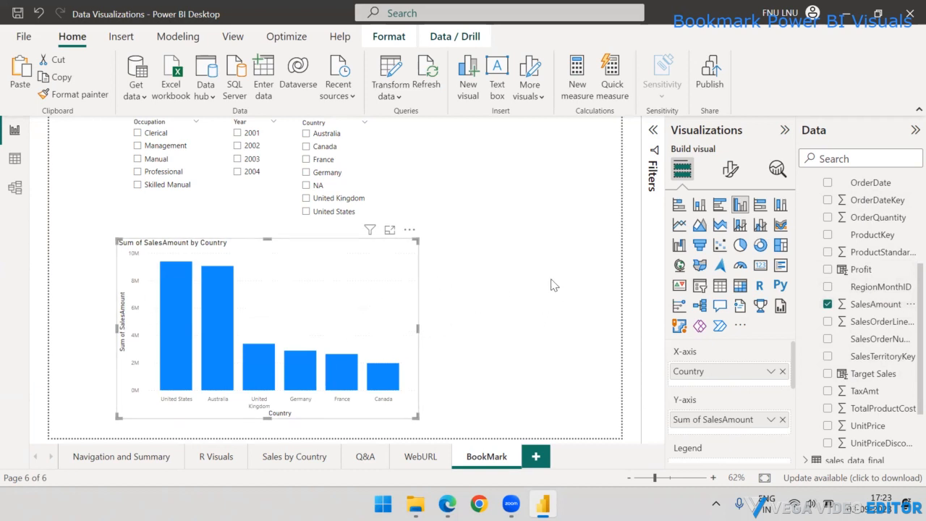
pyautogui.click(530, 267)
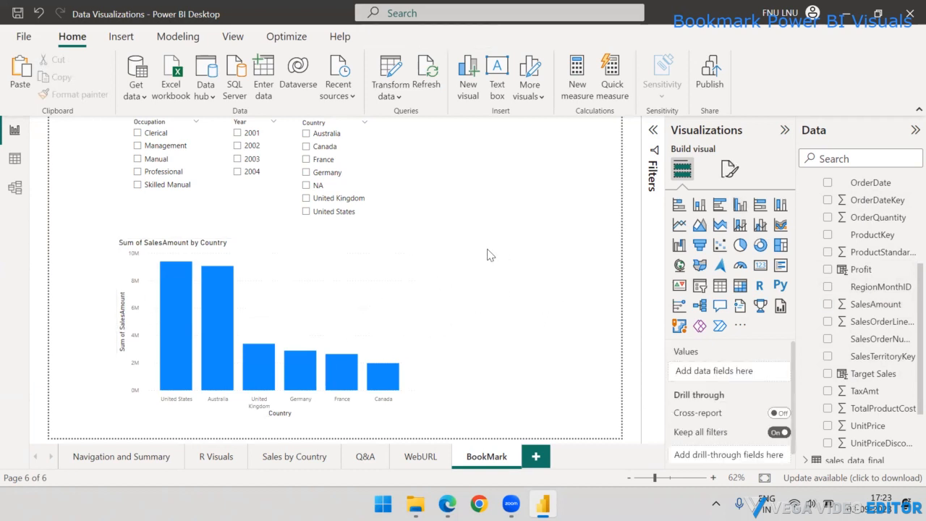
# Duplicate the column chart, place the copy against the page's right edge and narrow it.
pyautogui.click(407, 253)
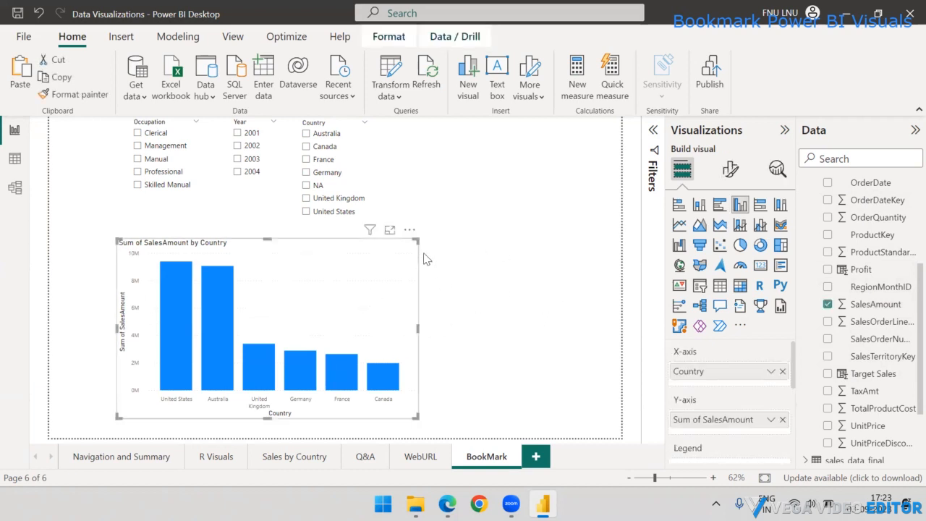
pyautogui.click(547, 280)
pyautogui.moveTo(345, 255); pyautogui.dragTo(588, 259)
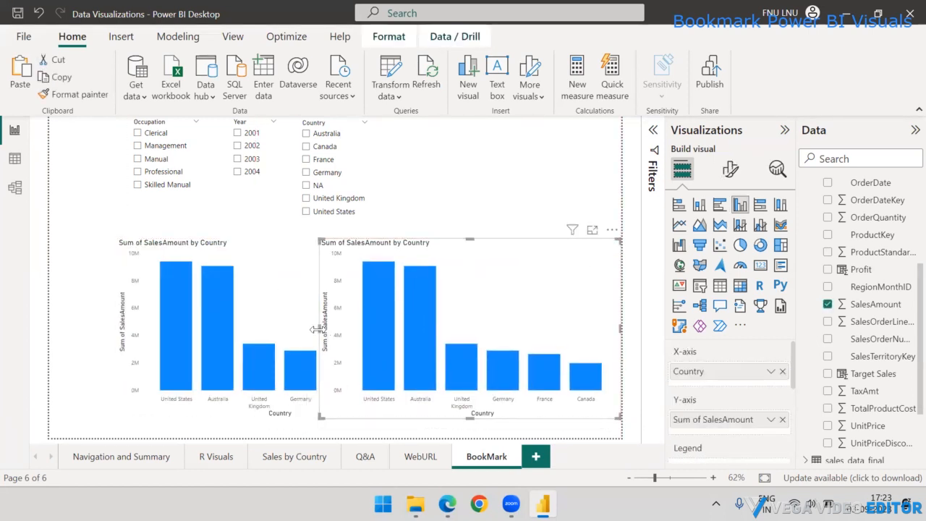
pyautogui.moveTo(316, 329); pyautogui.dragTo(439, 329)
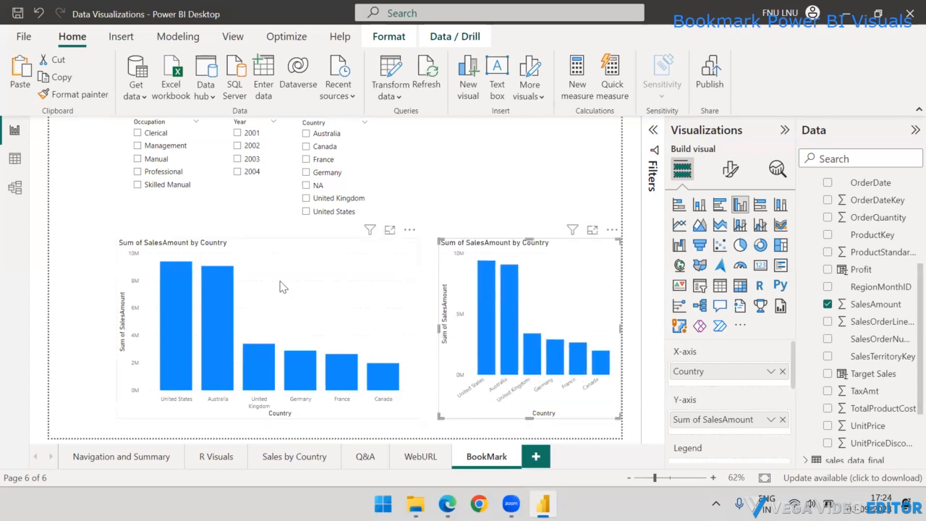
# Move the original chart to the page's left edge and resize both charts to sit side by side.
pyautogui.moveTo(266, 245); pyautogui.dragTo(198, 246)
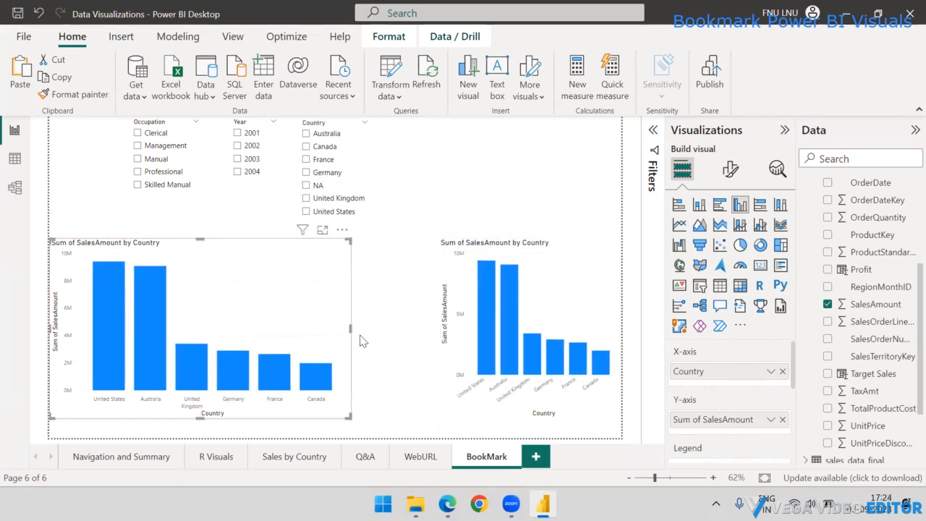
pyautogui.moveTo(352, 329); pyautogui.dragTo(295, 330)
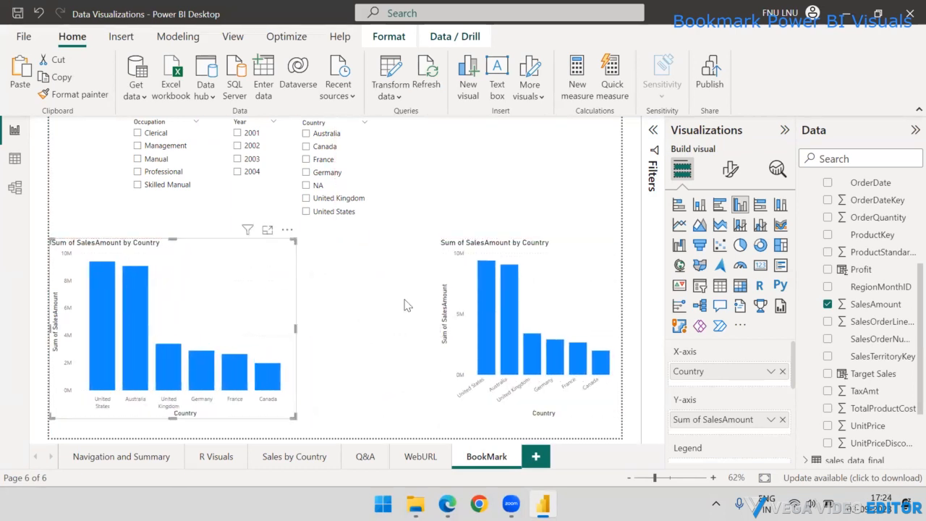
pyautogui.click(444, 305)
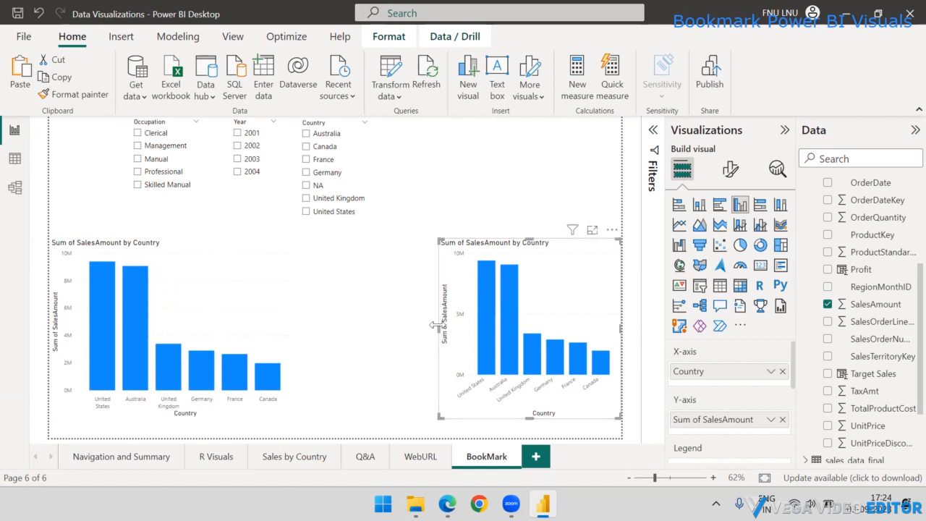
pyautogui.moveTo(437, 327); pyautogui.dragTo(318, 329)
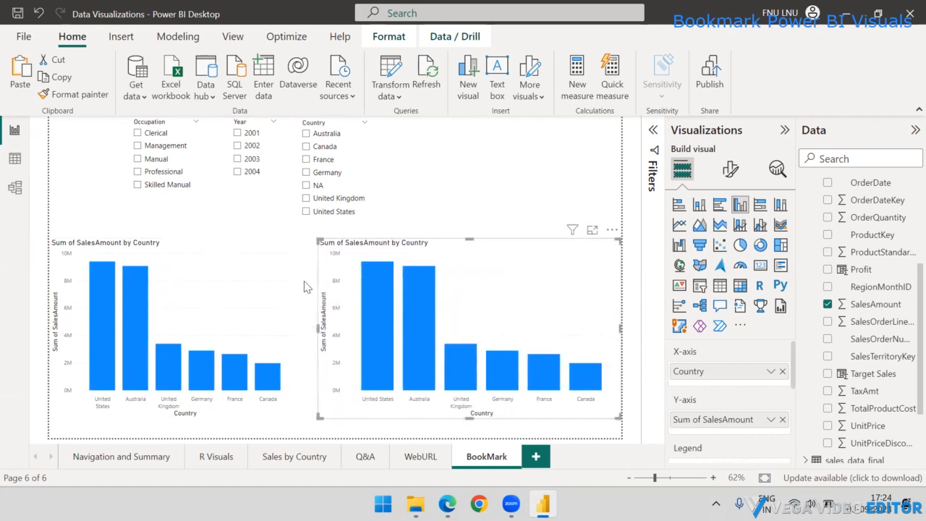
pyautogui.click(293, 296)
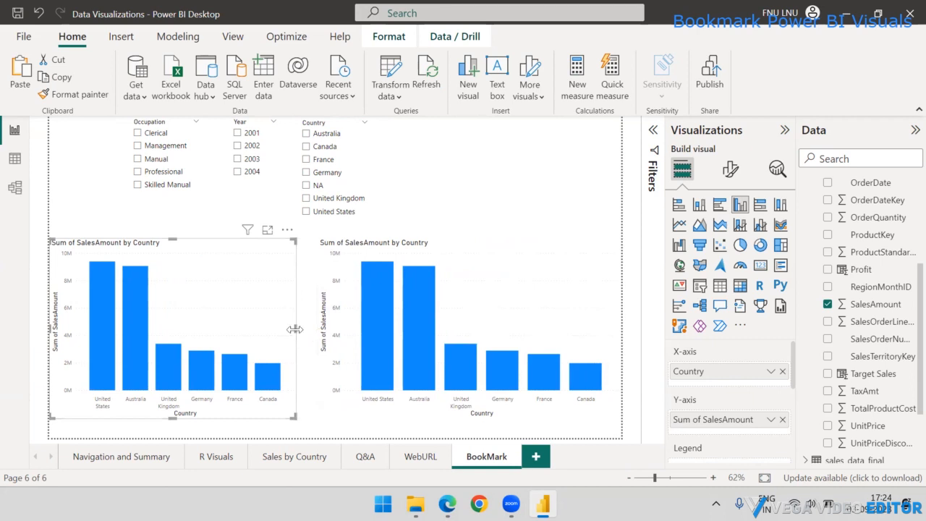
pyautogui.moveTo(300, 335); pyautogui.dragTo(311, 333)
# Convert the original SalesAmount by Country chart to a pie chart and clear the Australia highlight.
pyautogui.click(418, 302)
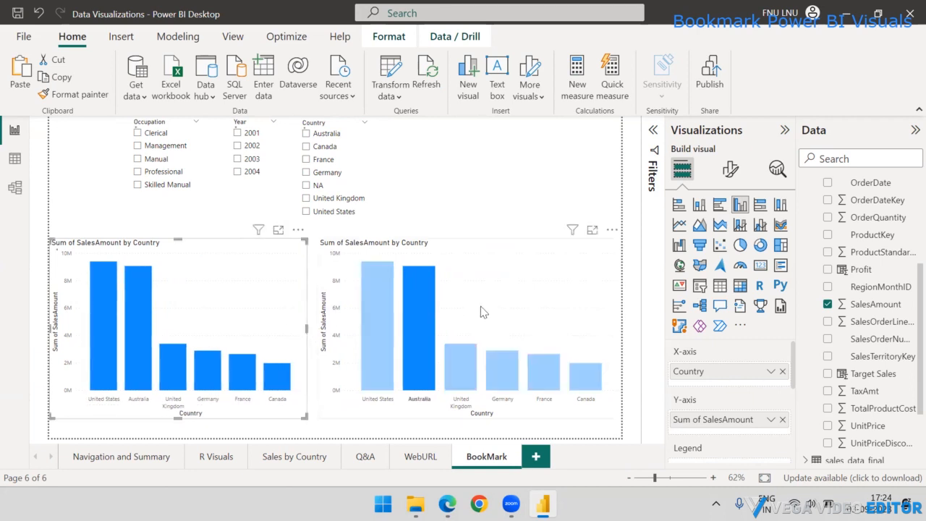
pyautogui.click(739, 248)
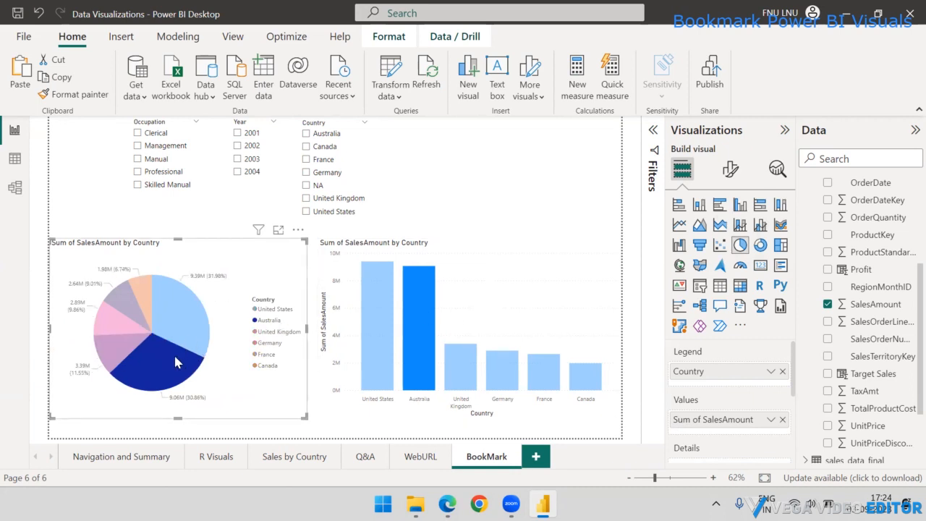
pyautogui.click(173, 353)
pyautogui.click(505, 220)
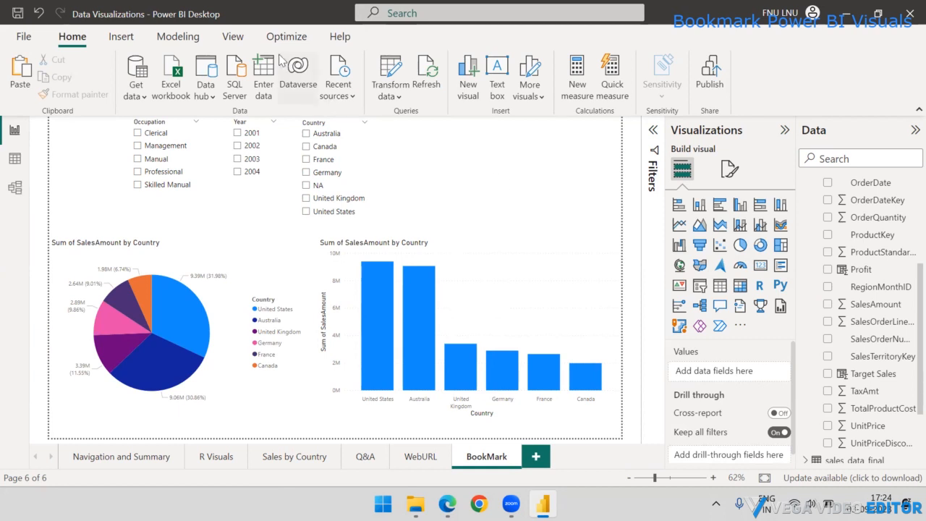
# Collapse the Filters and Visualizations panes and show the Bookmarks pane.
pyautogui.click(233, 41)
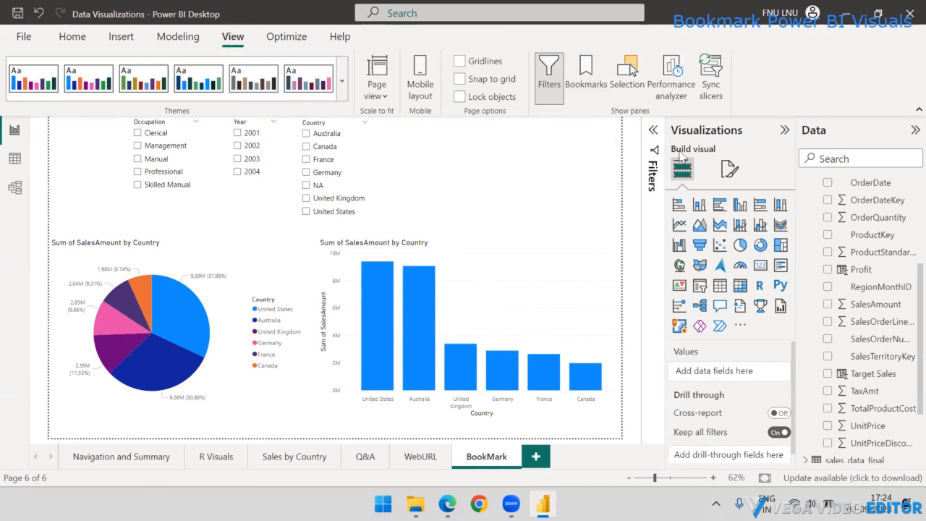
pyautogui.click(653, 131)
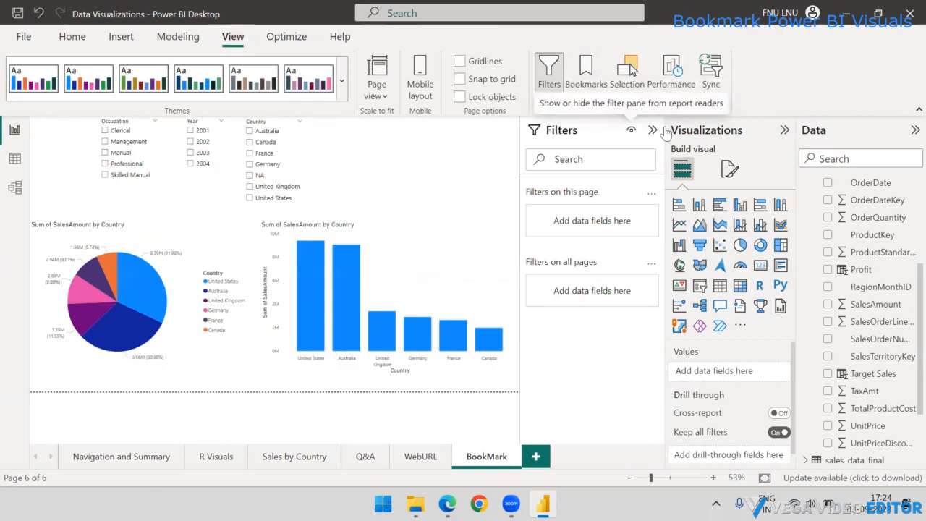
pyautogui.click(784, 130)
pyautogui.click(756, 131)
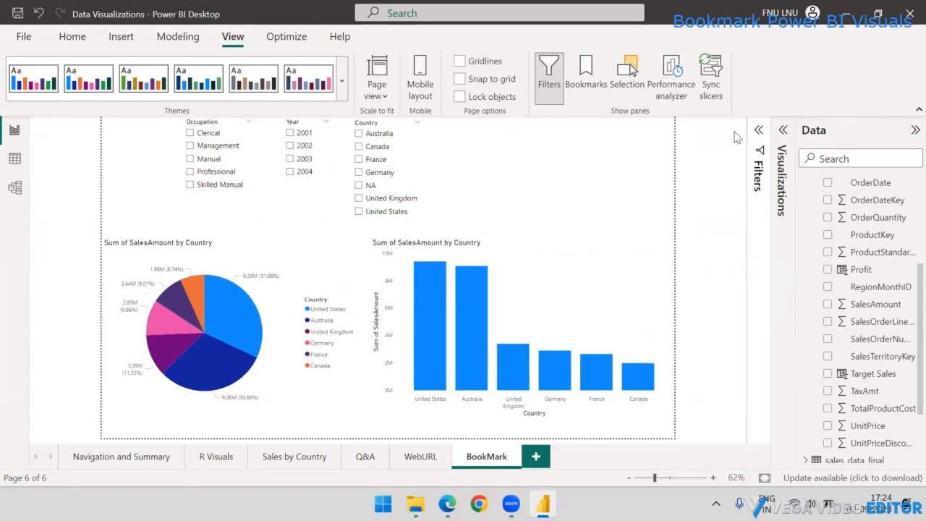
pyautogui.click(586, 74)
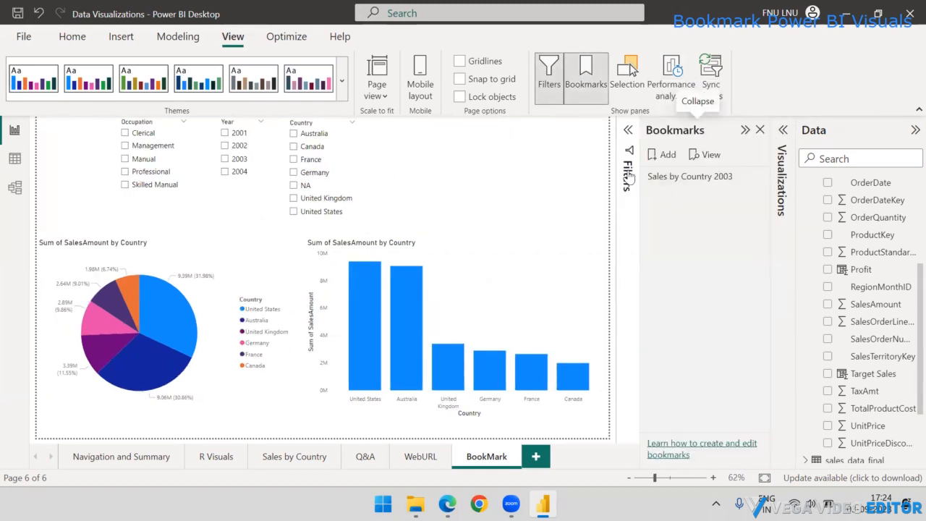
# Delete the existing Sales by Country 2003 bookmark and close the Bookmarks pane.
pyautogui.click(693, 179)
pyautogui.rightClick(708, 181)
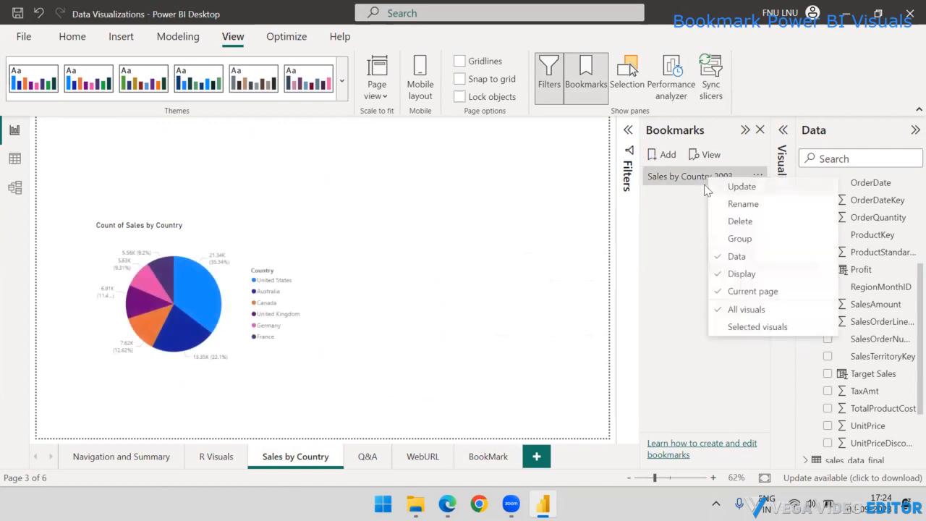
pyautogui.click(743, 223)
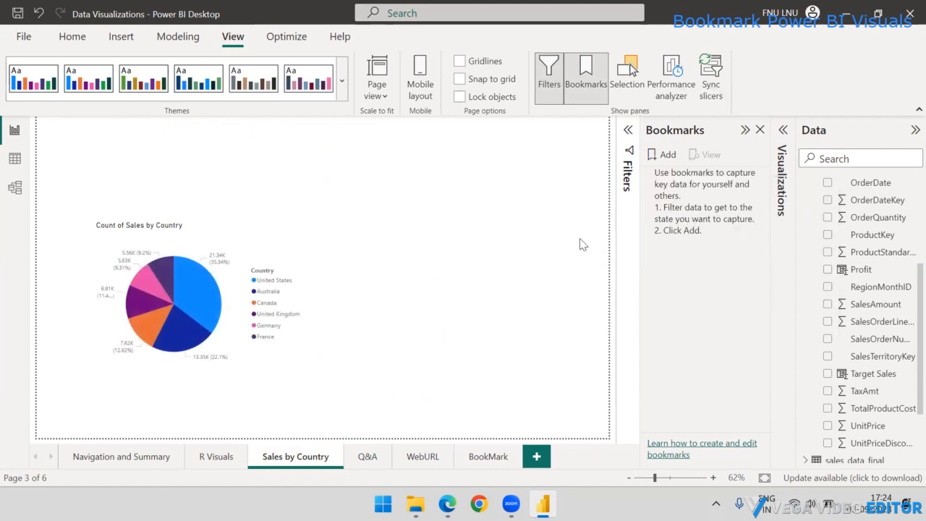
pyautogui.click(759, 130)
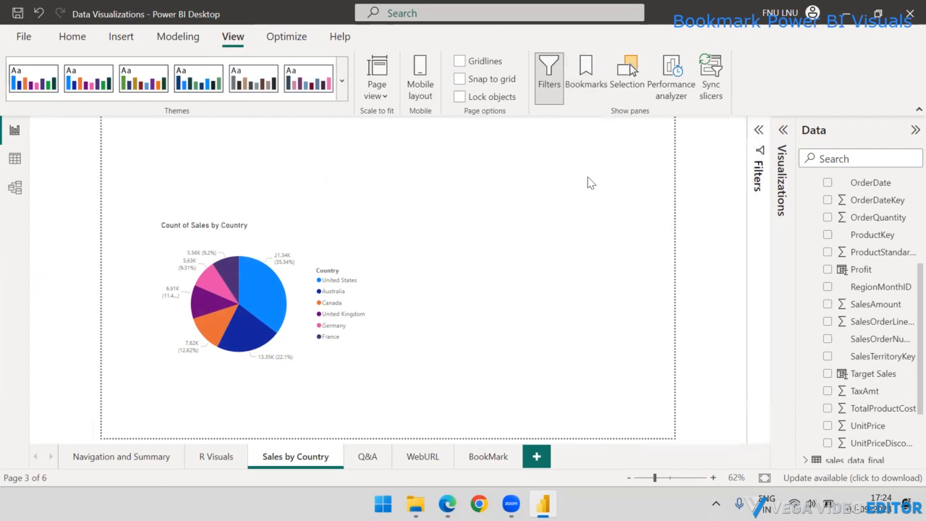
# Bookmark the unfiltered BookMark page and name the bookmark Performance Overview.
pyautogui.click(490, 454)
pyautogui.click(584, 72)
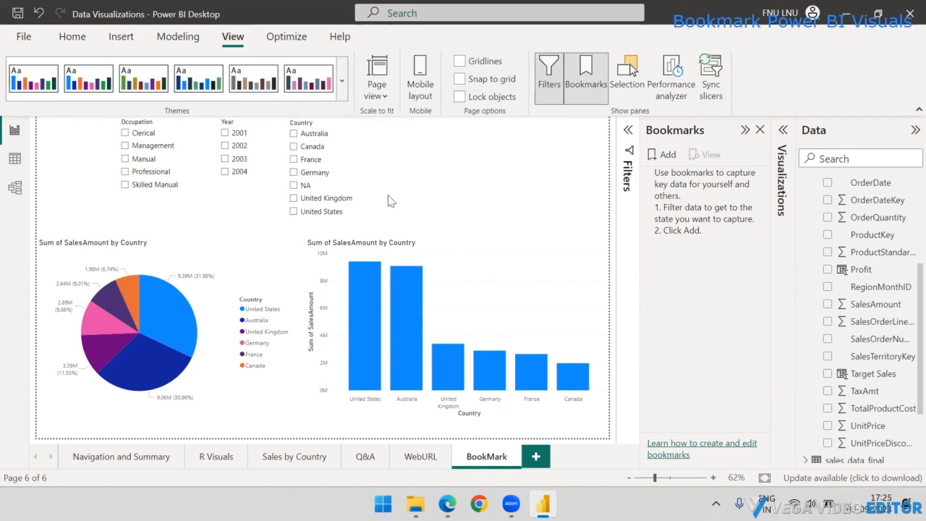
pyautogui.click(663, 157)
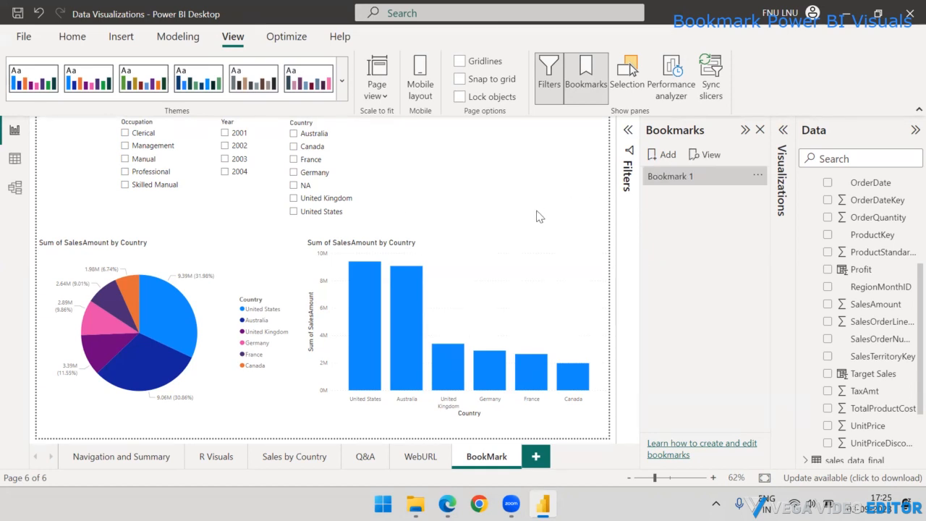
pyautogui.doubleClick(673, 176)
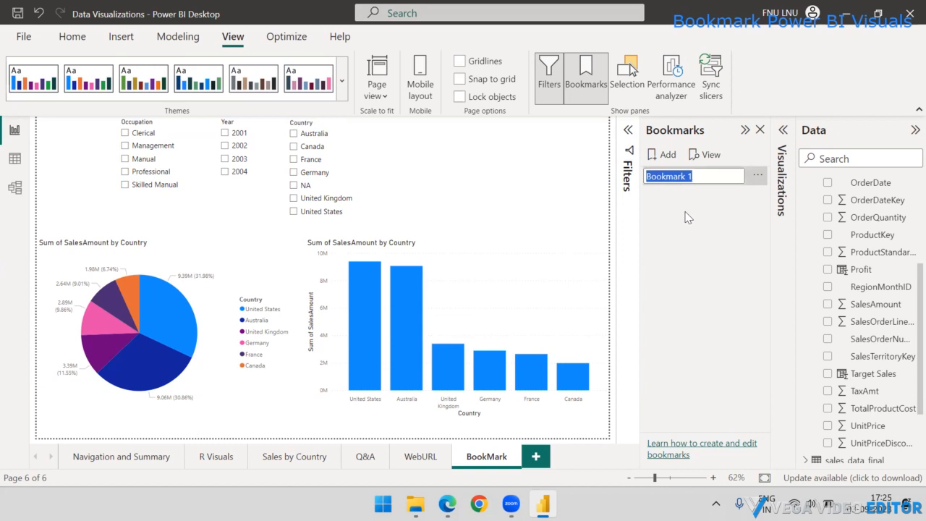
pyautogui.write('Performance Overview')
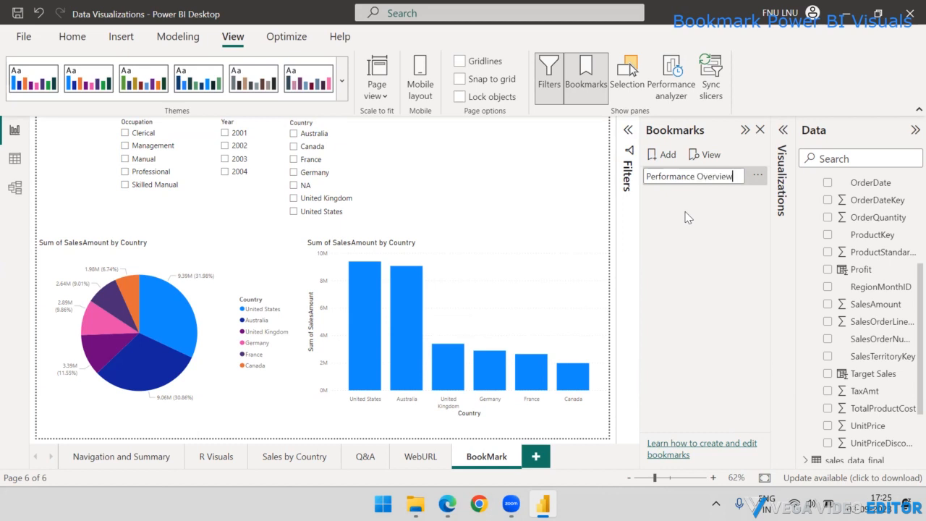
pyautogui.press('Return')
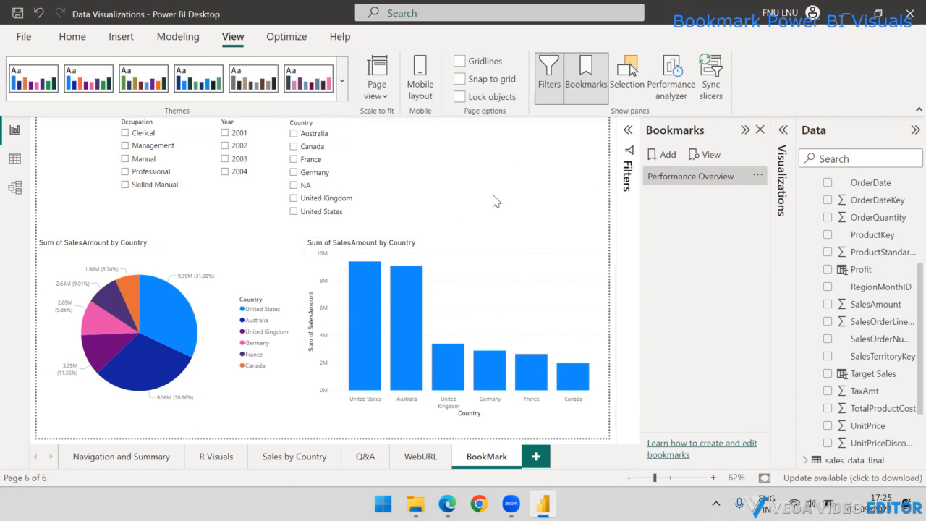
# Filter the page with the slicers to year 2003 and the countries Canada, United Kingdom and United States.
pyautogui.click(225, 158)
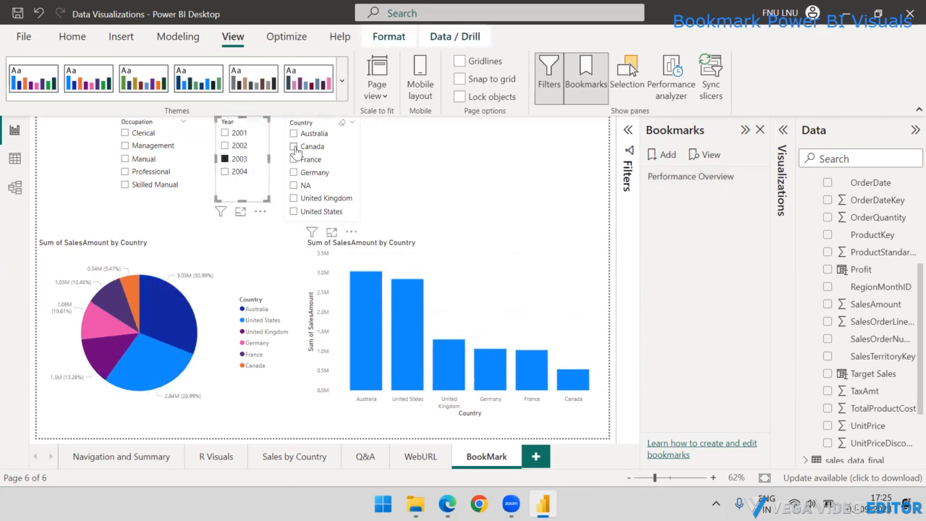
pyautogui.click(294, 147)
pyautogui.click(294, 173)
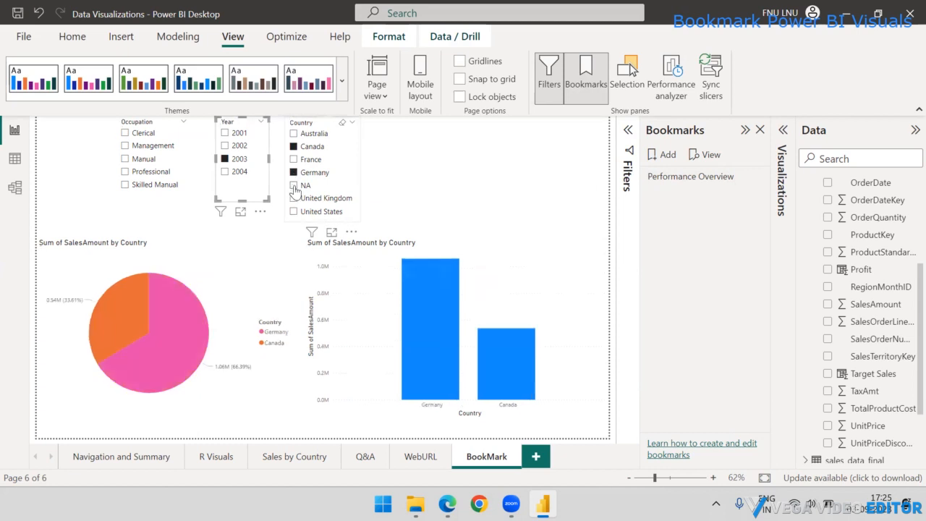
pyautogui.click(294, 200)
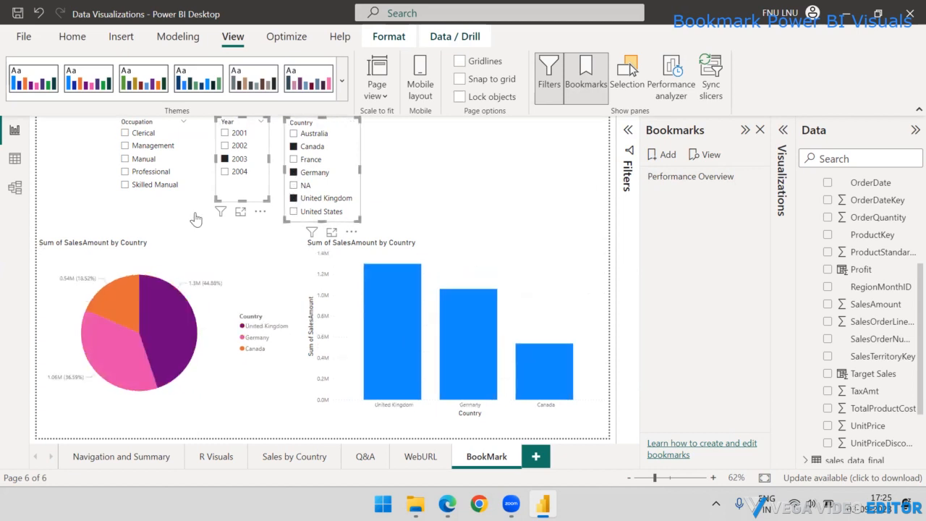
pyautogui.click(294, 173)
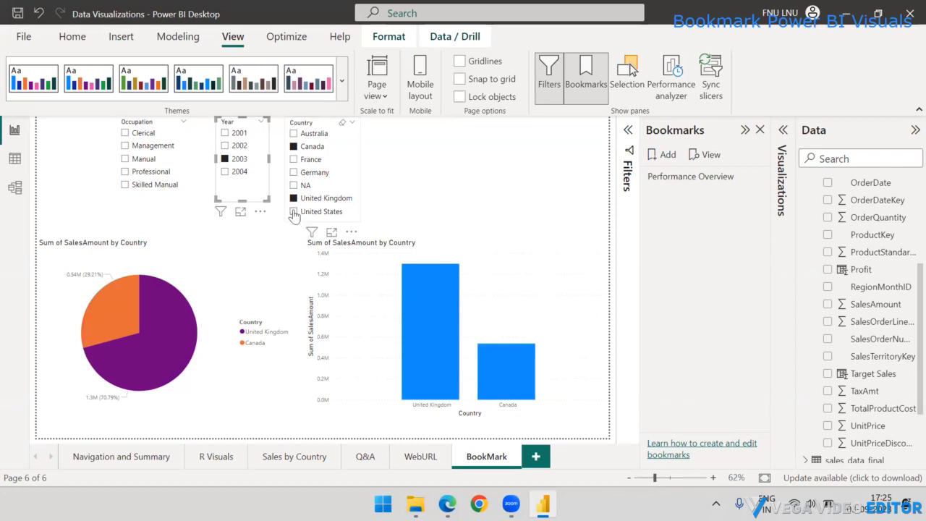
pyautogui.click(294, 213)
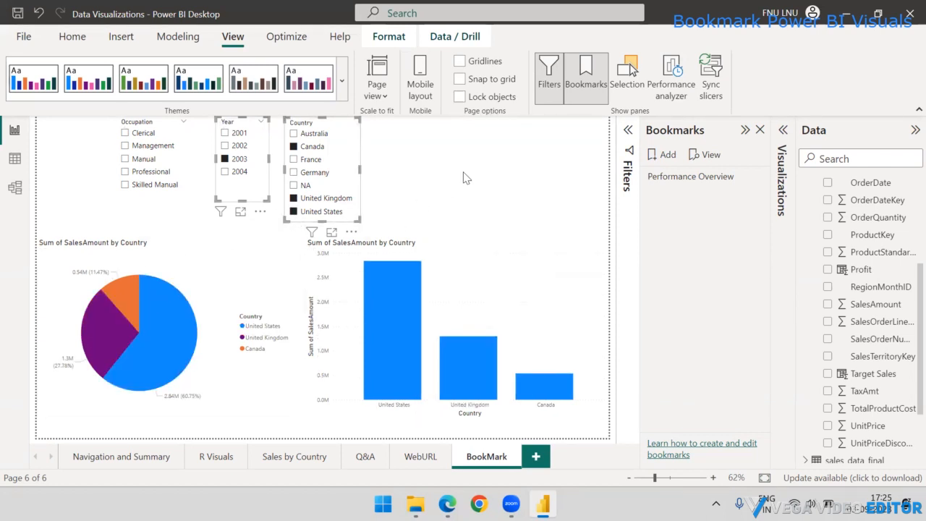
pyautogui.click(491, 178)
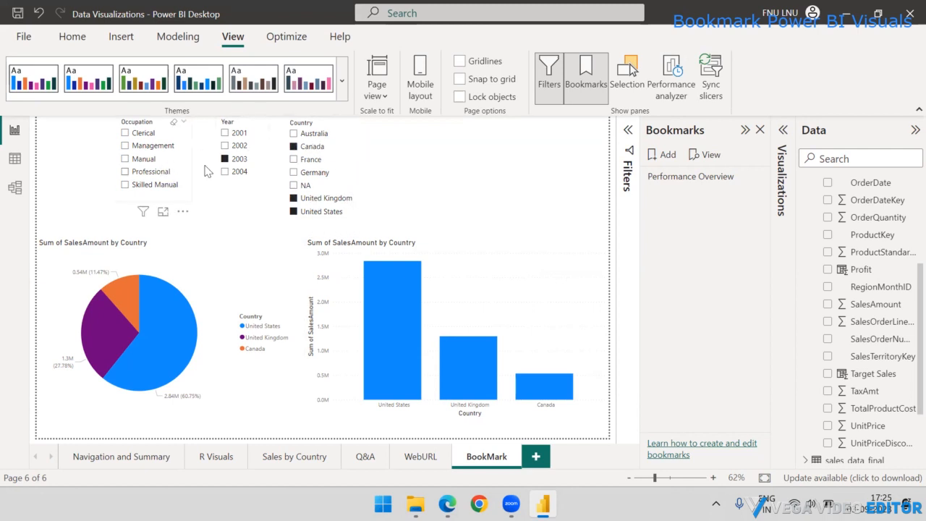
# Add two bookmarks of the page filtered to 2003 and the three selected countries.
pyautogui.click(664, 154)
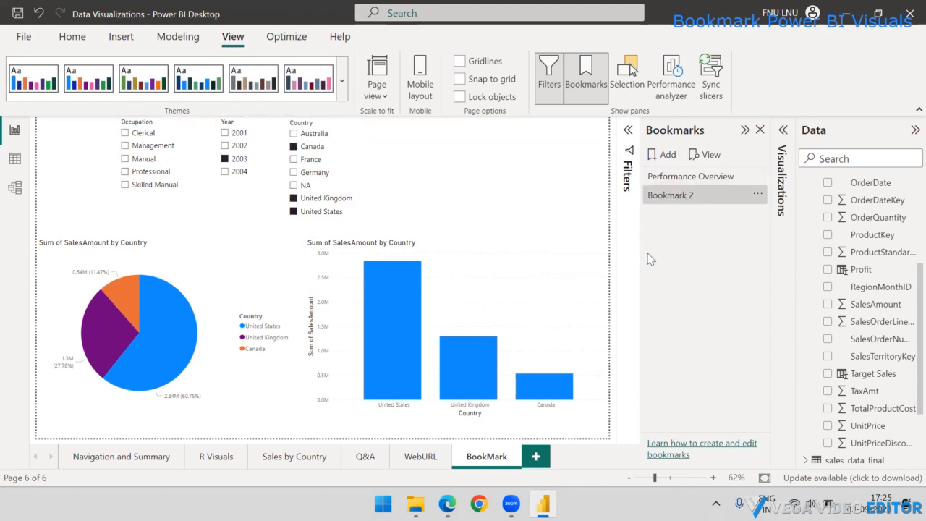
pyautogui.click(658, 155)
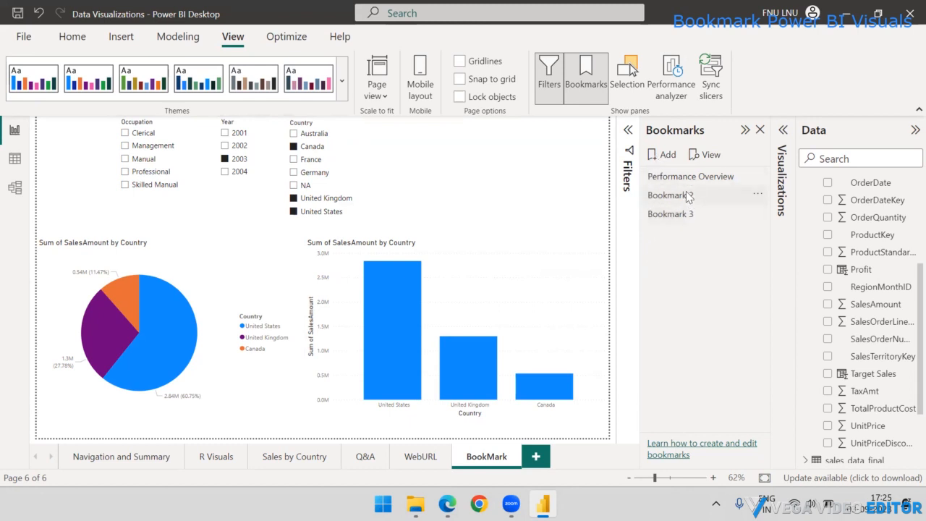
# Apply the two newly added bookmarks in turn to compare the page views they hold.
pyautogui.click(684, 210)
pyautogui.click(757, 194)
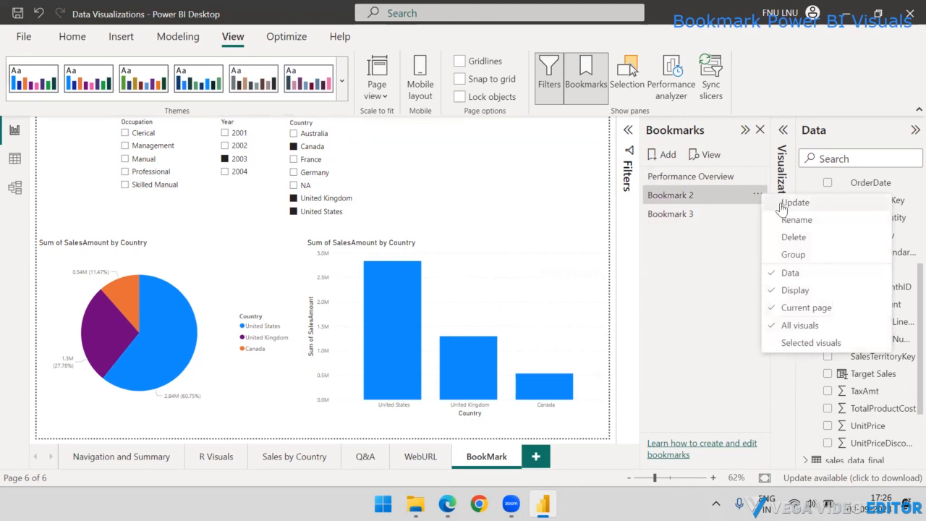
pyautogui.click(678, 214)
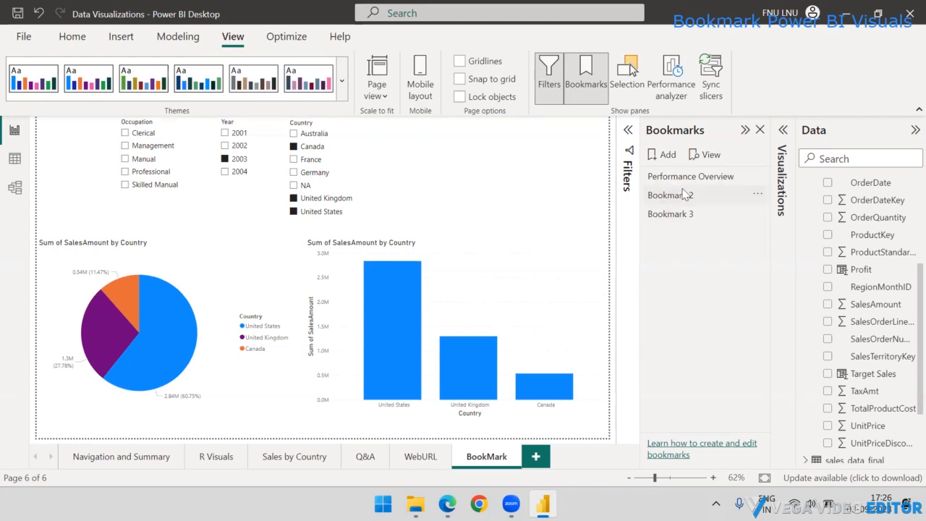
pyautogui.click(687, 196)
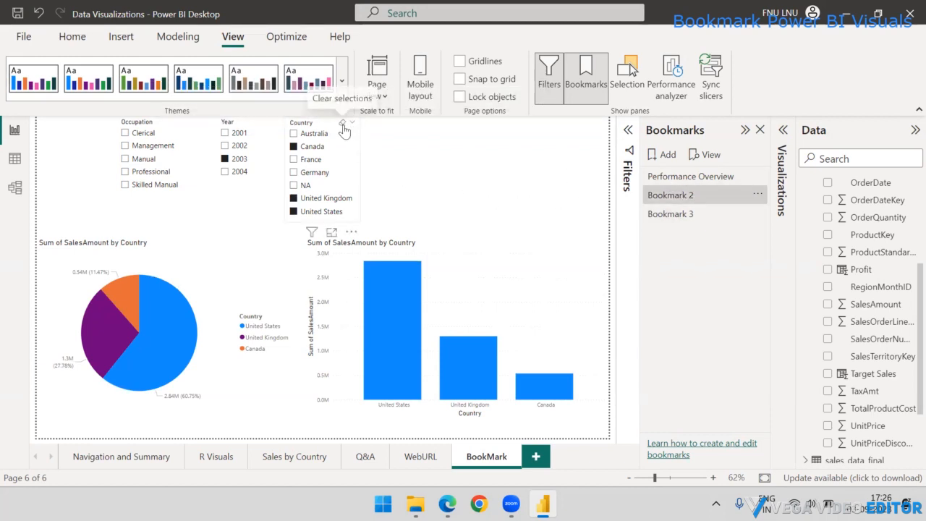
pyautogui.click(694, 198)
pyautogui.click(689, 216)
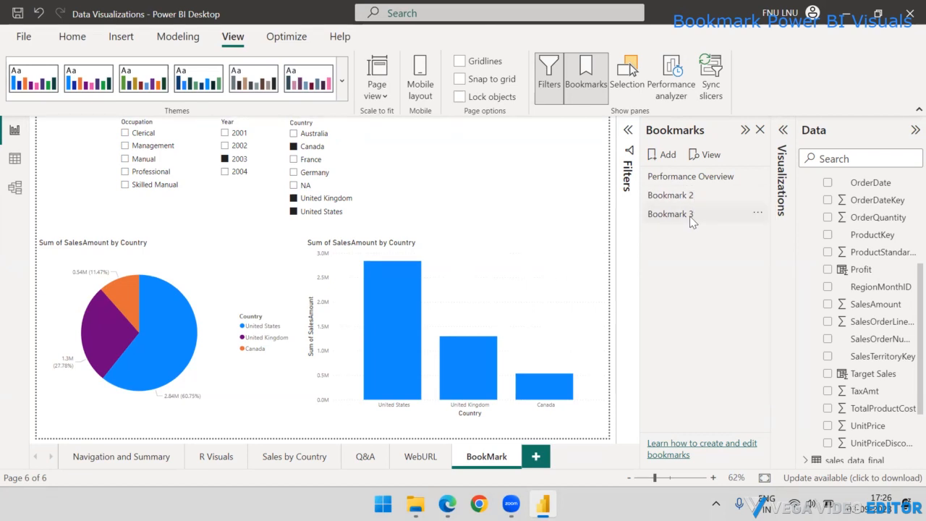
pyautogui.click(684, 198)
pyautogui.click(679, 219)
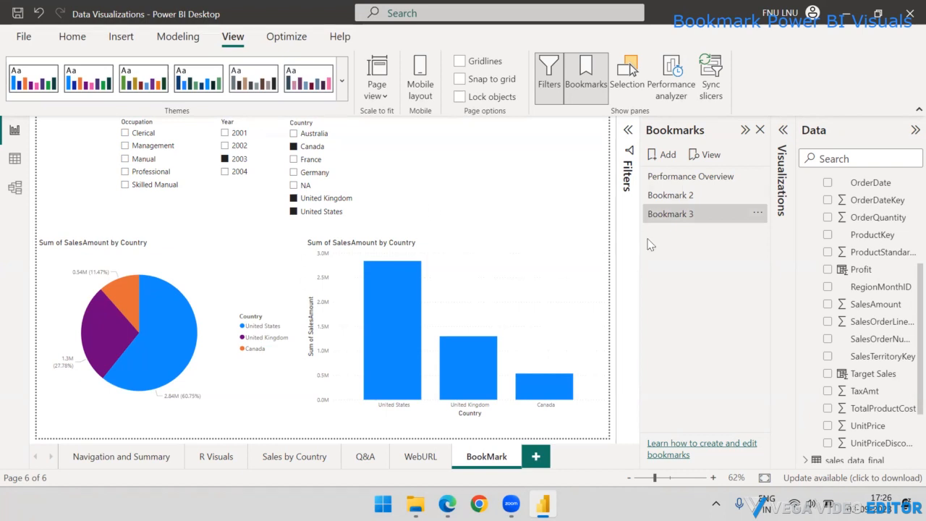
# Rename Bookmark 3 as Sales by Country and Year and delete the duplicate Bookmark 2.
pyautogui.doubleClick(676, 214)
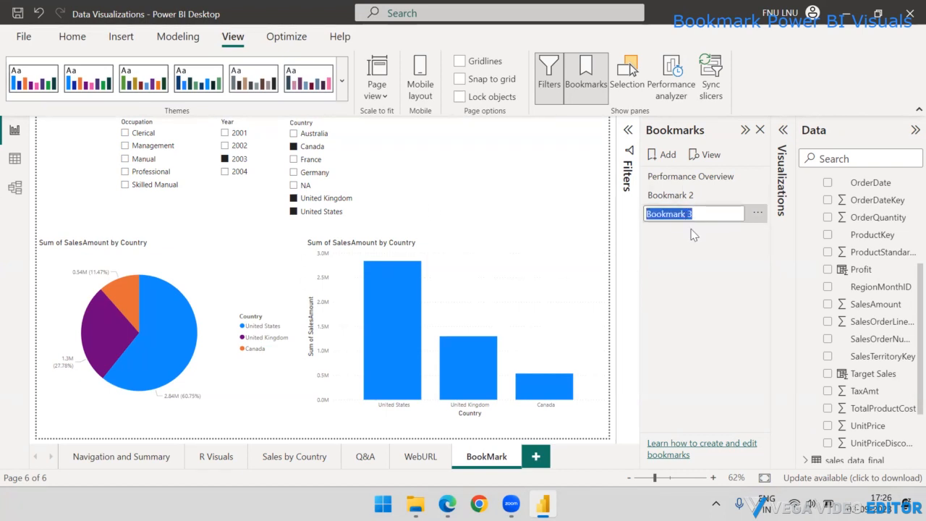
pyautogui.write('V')
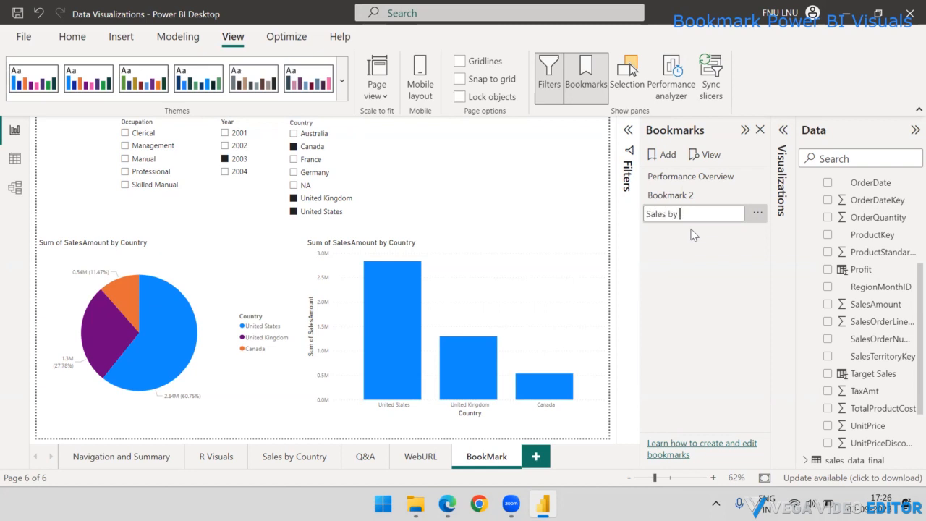
pyautogui.write('ry and year')
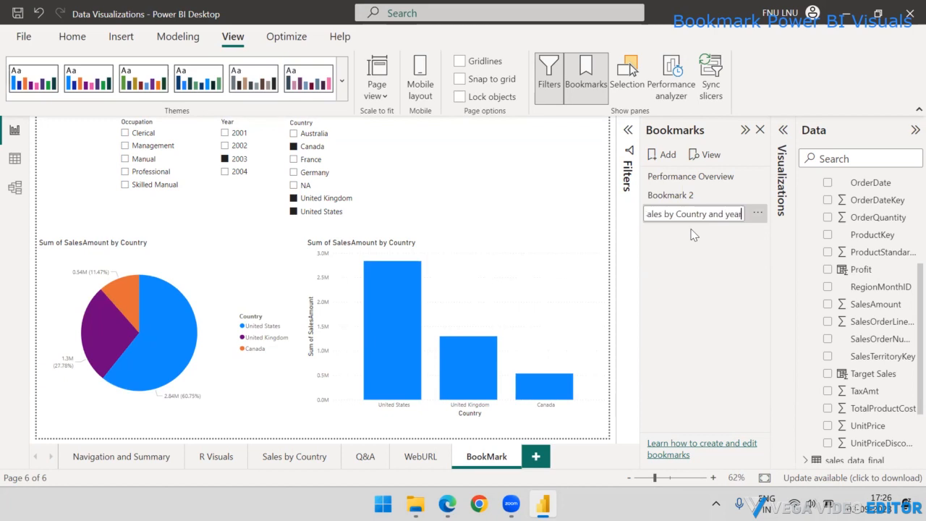
pyautogui.press('BackSpace')
pyautogui.press('BackSpace')
pyautogui.press('BackSpace')
pyautogui.press('BackSpace')
pyautogui.write('Year')
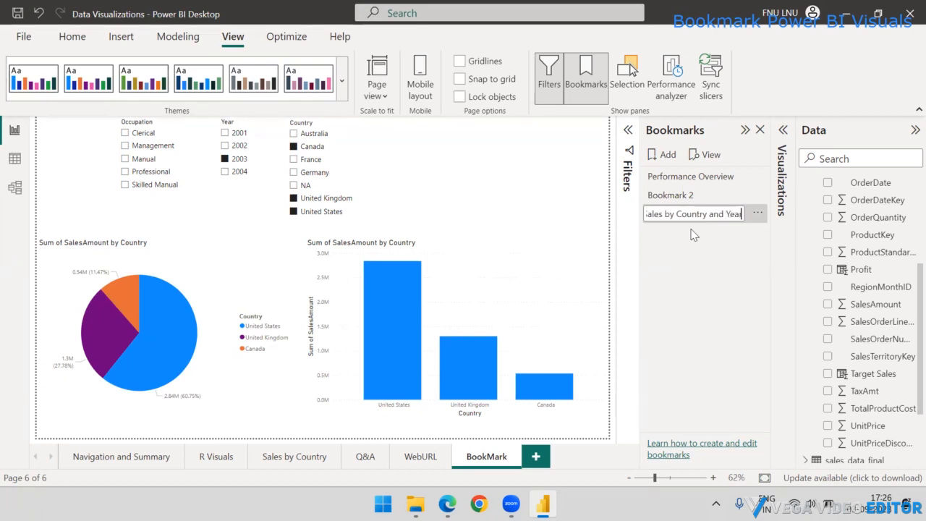
pyautogui.press('Return')
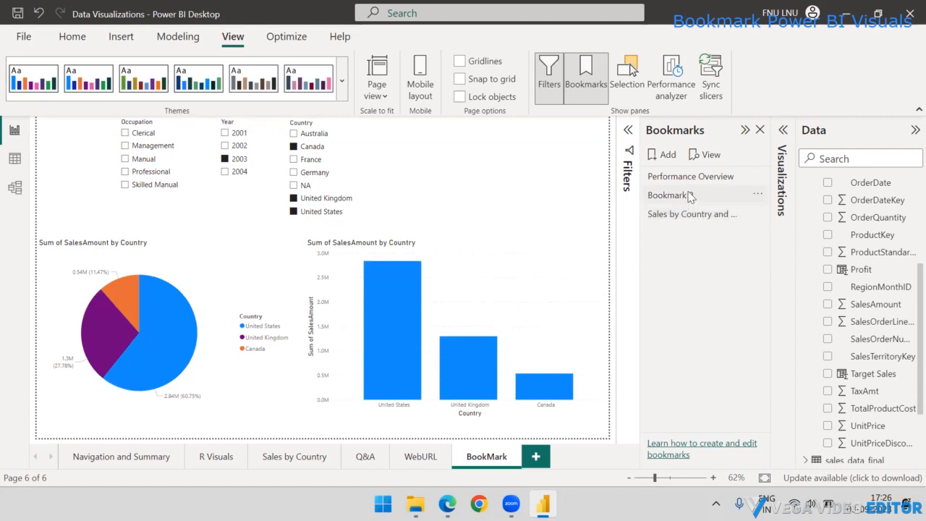
pyautogui.click(757, 194)
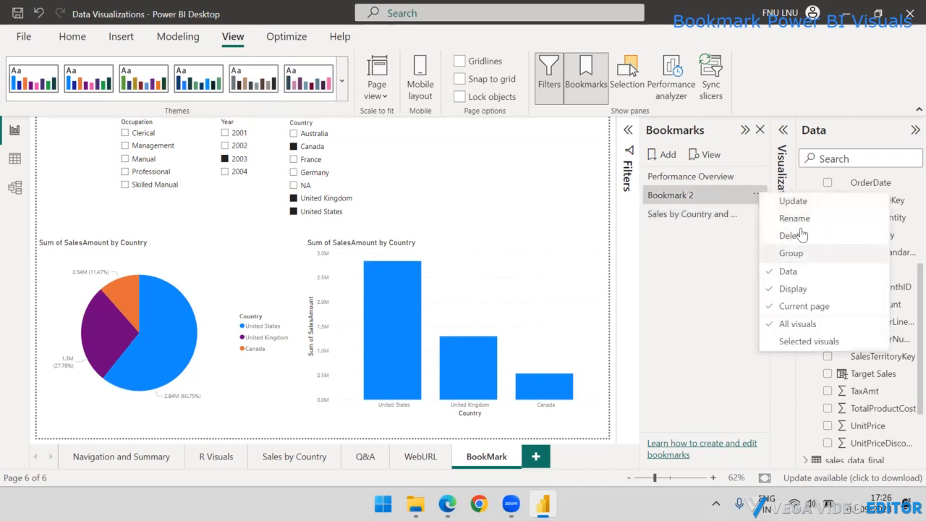
pyautogui.click(801, 234)
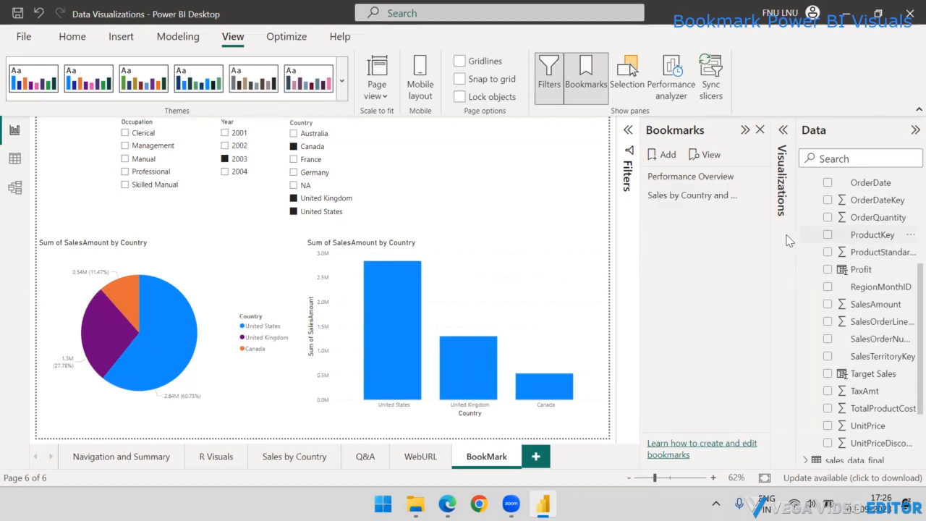
# Check the Performance Overview and Sales by Country and Year bookmarks by applying each in turn.
pyautogui.click(676, 179)
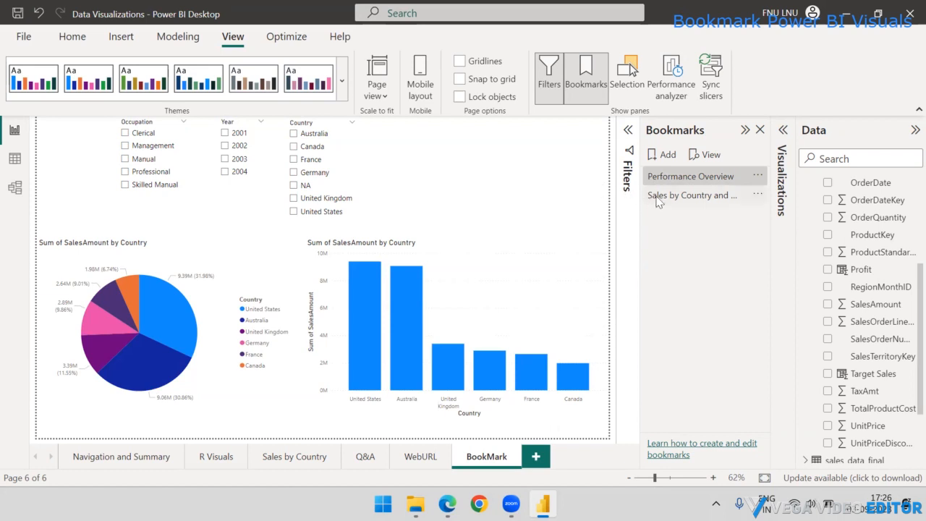
pyautogui.click(658, 196)
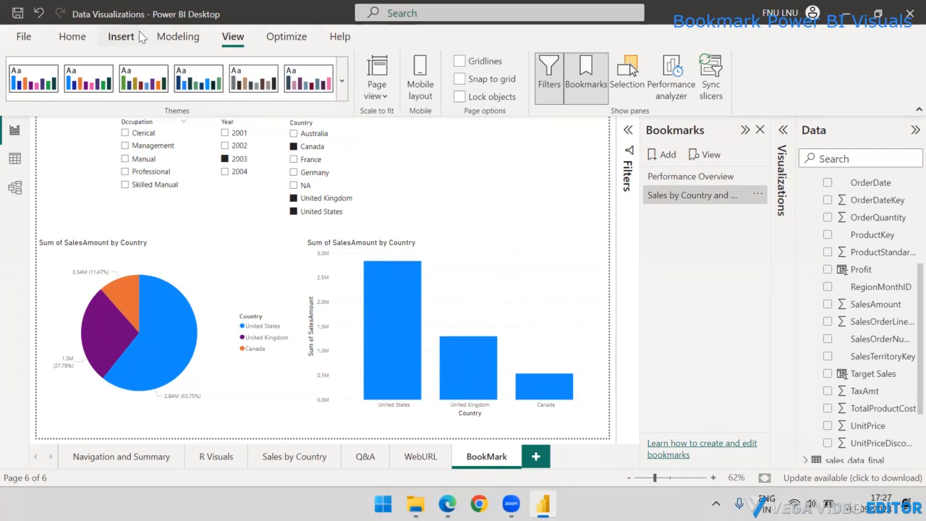
# Restore the Performance Overview view and insert a Bookmark button in the report page's upper-right corner.
pyautogui.click(121, 36)
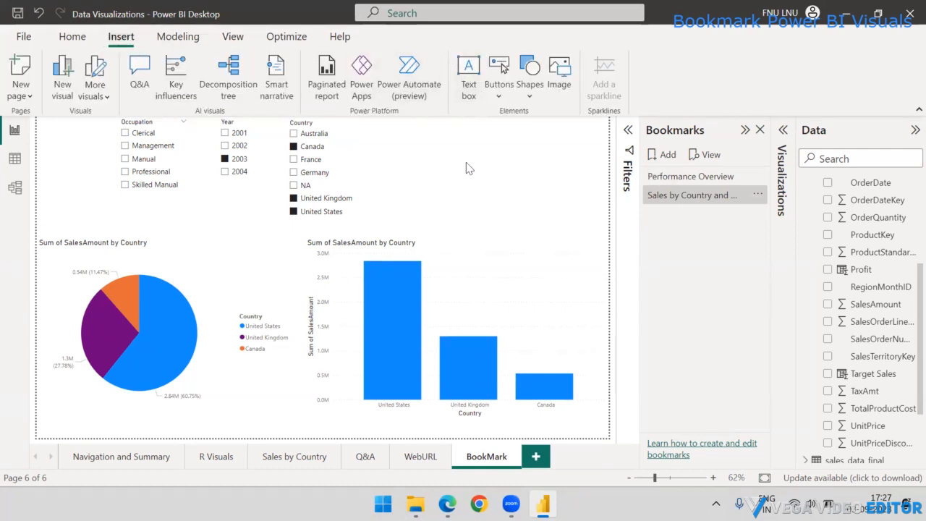
pyautogui.click(663, 179)
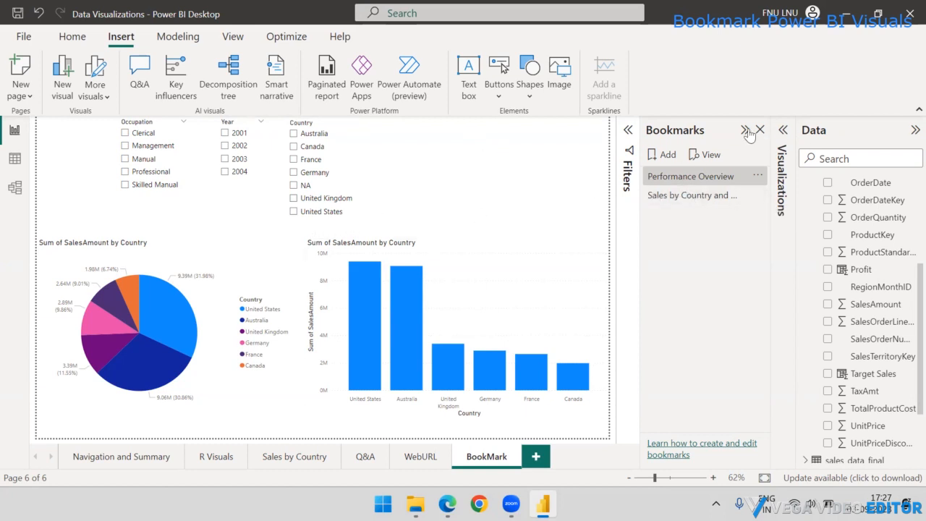
pyautogui.click(498, 102)
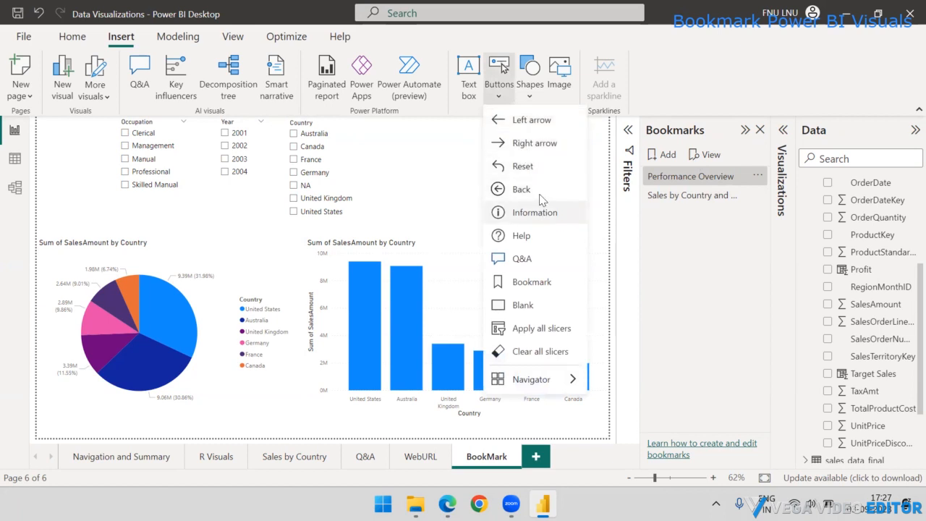
pyautogui.click(531, 282)
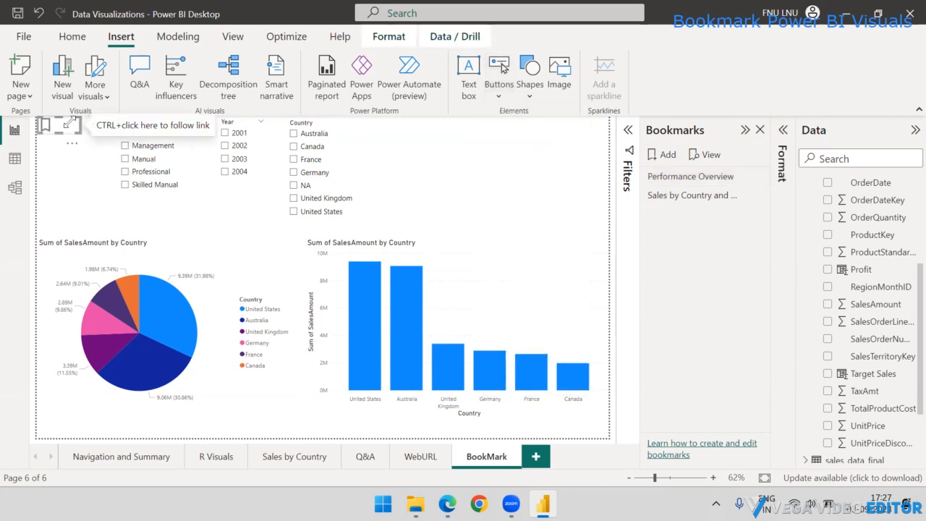
pyautogui.moveTo(72, 125); pyautogui.dragTo(597, 128)
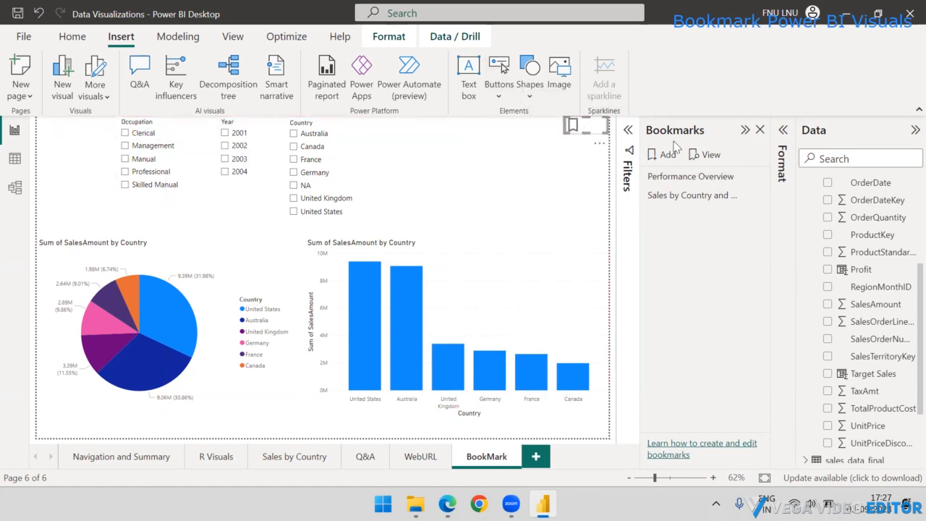
# Collapse the Bookmarks pane and expand the Format pane for the new bookmark button.
pyautogui.click(749, 134)
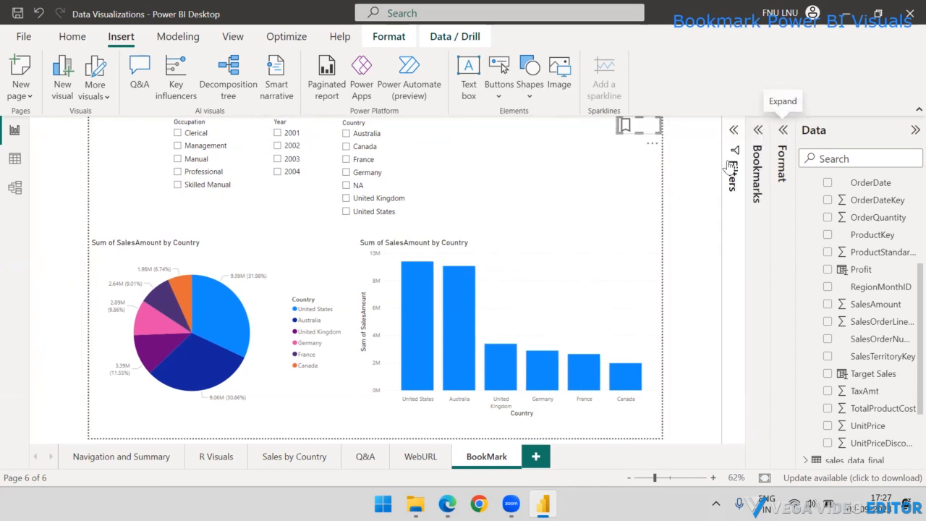
pyautogui.click(782, 131)
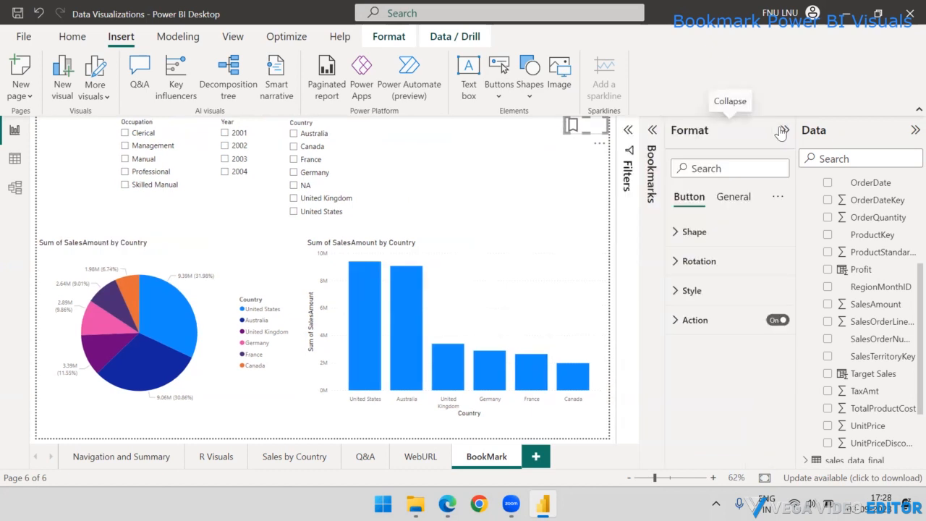
# Hide the Bookmarks and Filters panes and restore them with the Format pane expanded.
pyautogui.click(782, 132)
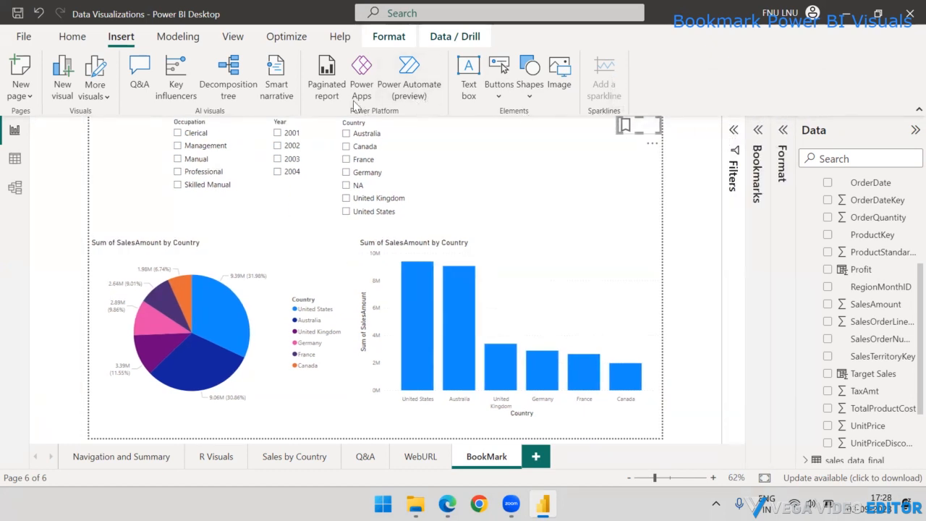
pyautogui.click(233, 36)
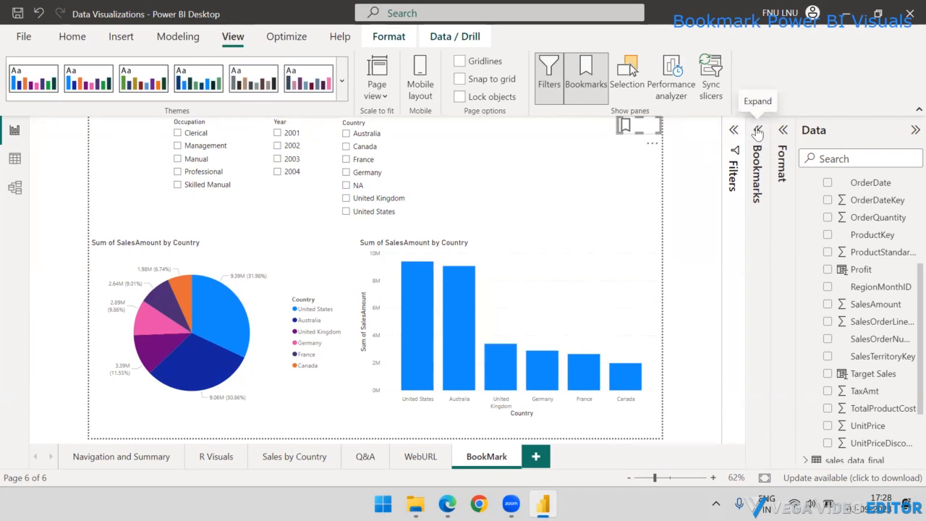
pyautogui.click(599, 88)
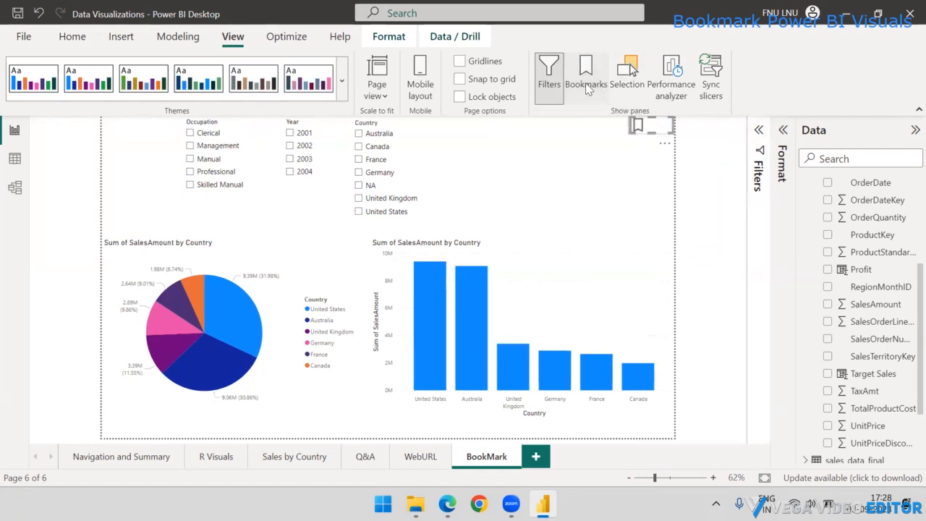
pyautogui.click(553, 85)
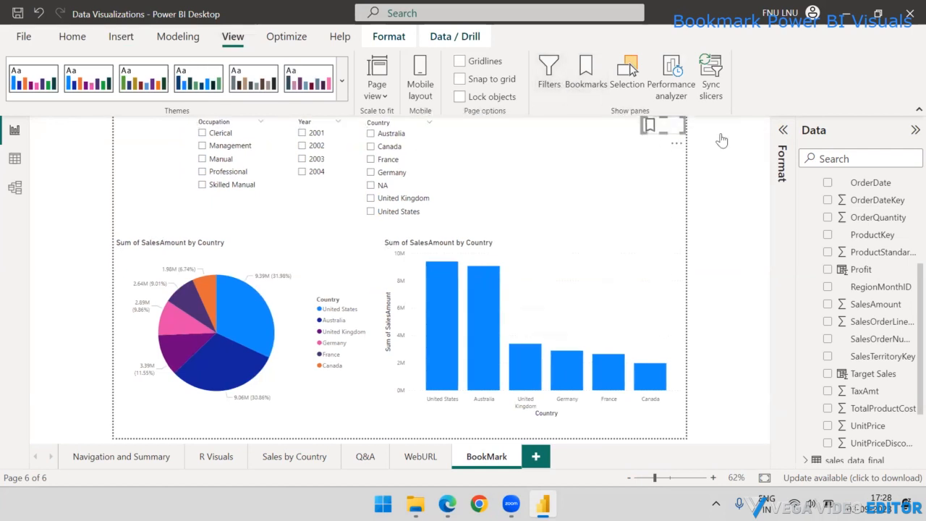
pyautogui.click(778, 133)
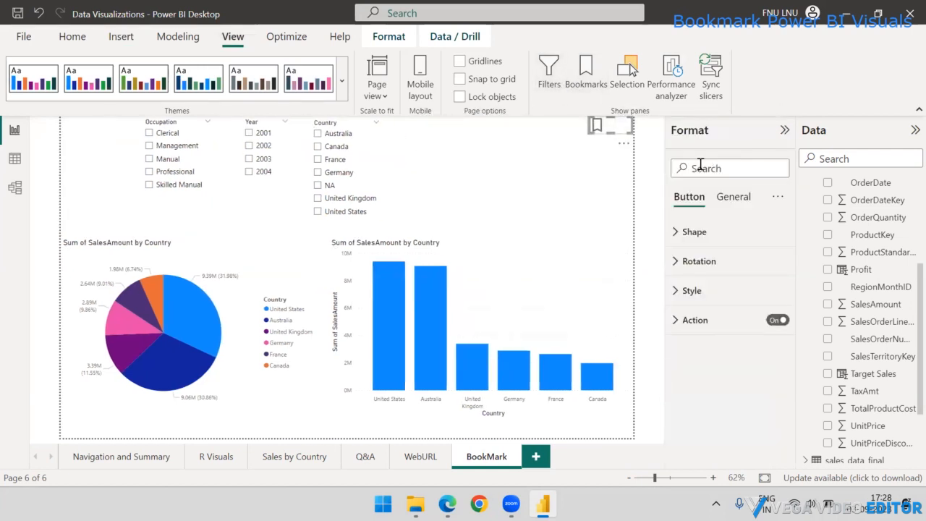
pyautogui.click(548, 85)
pyautogui.click(582, 80)
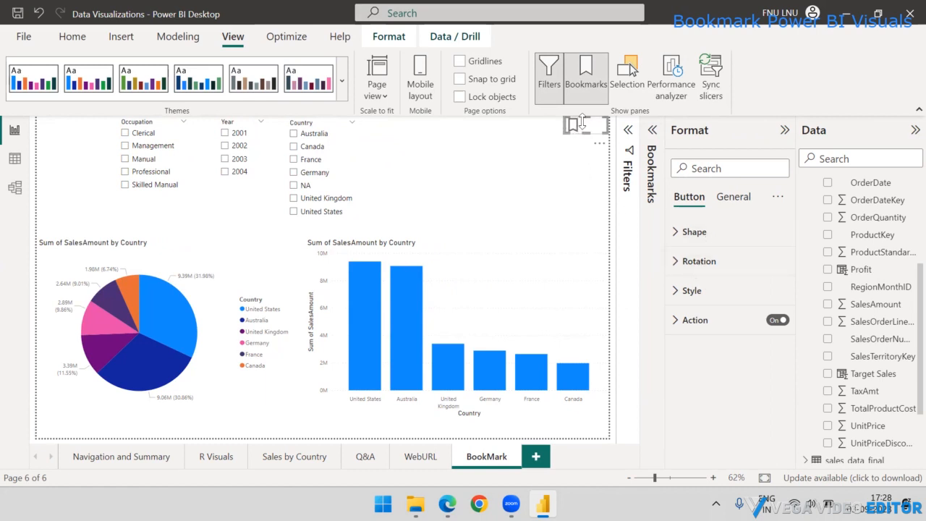
# Examine the bookmark button's Action settings, including the action type and the bookmarks available to link.
pyautogui.click(502, 174)
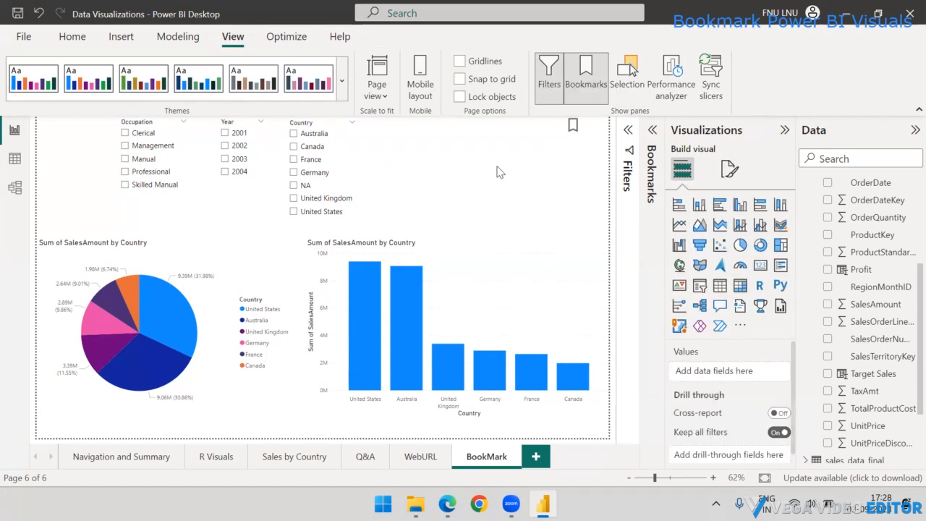
pyautogui.click(590, 131)
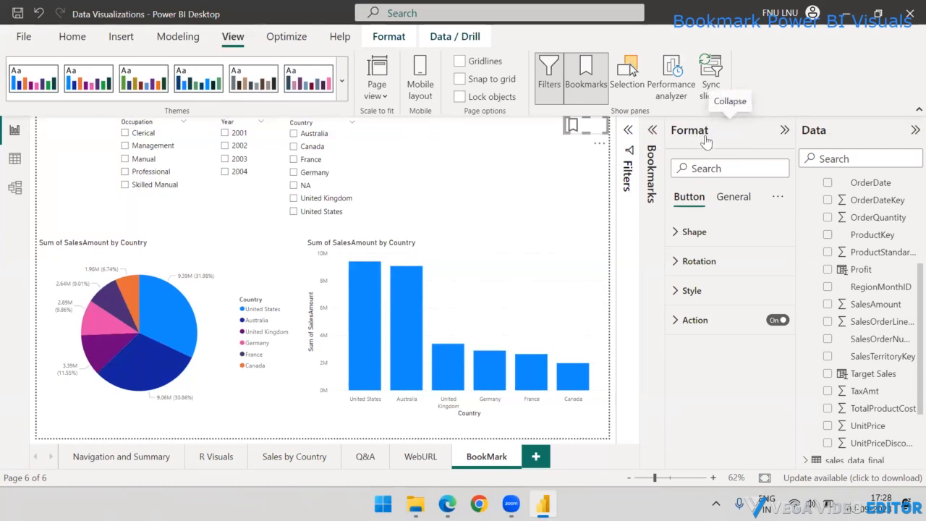
pyautogui.click(678, 327)
pyautogui.scroll(-2, 712, 339)
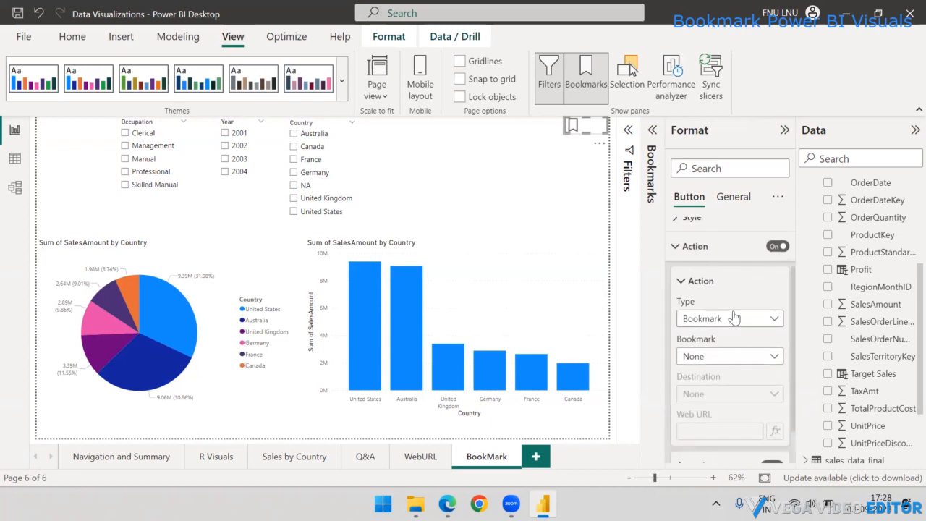
pyautogui.click(742, 360)
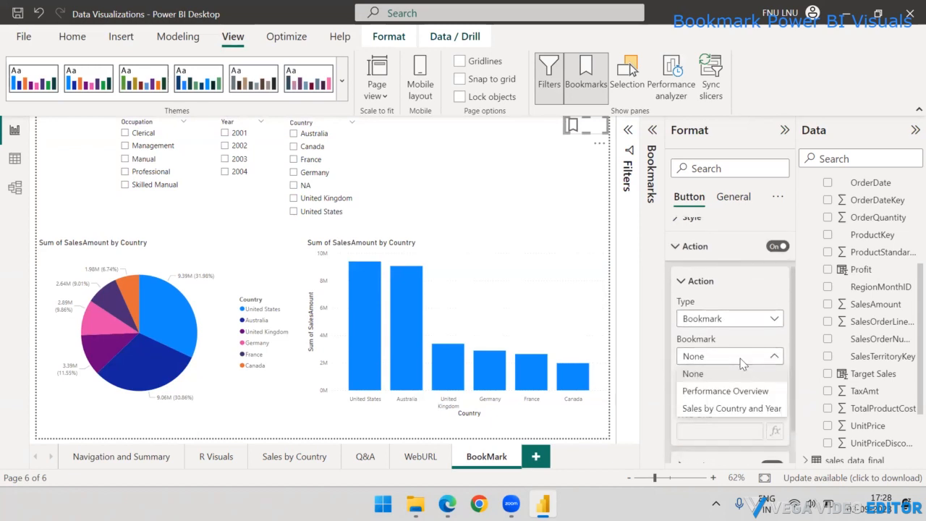
pyautogui.click(725, 409)
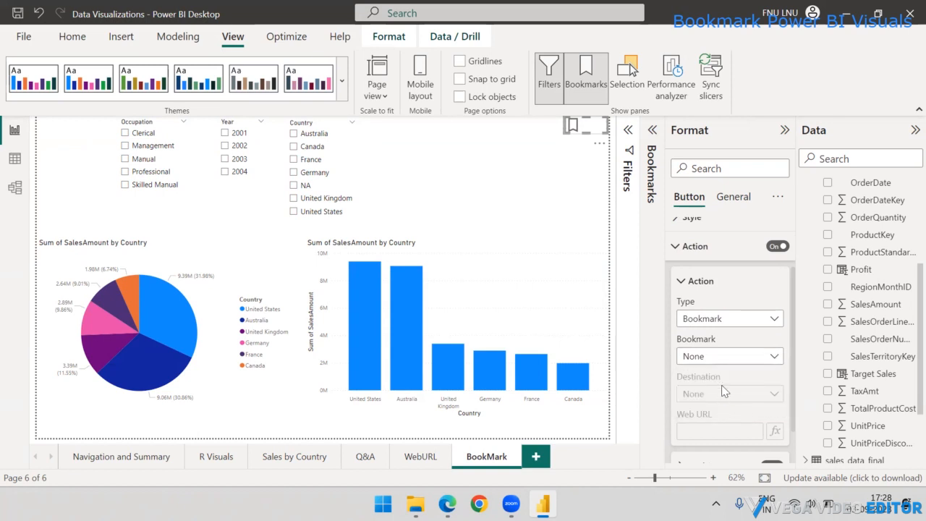
pyautogui.click(682, 282)
pyautogui.click(687, 319)
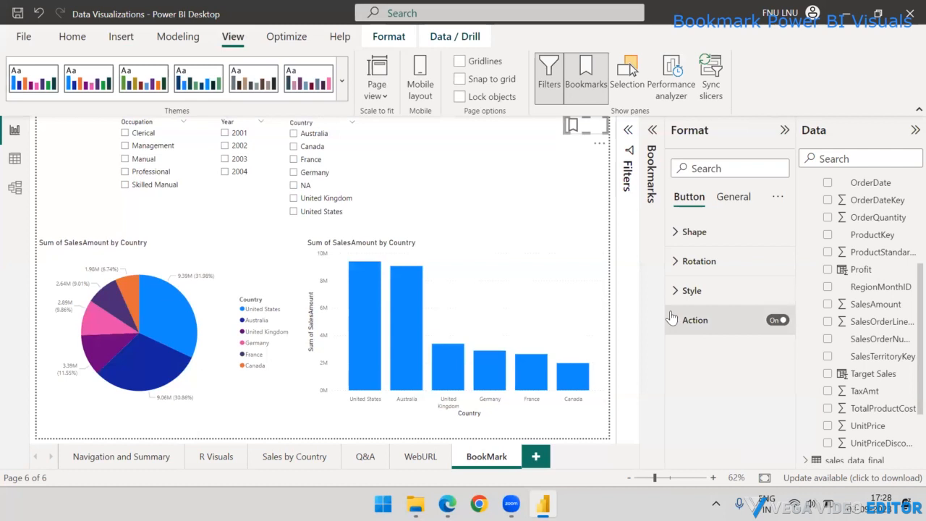
# Deselect the bookmark button, close the Bookmarks pane and test the button's link from the report page.
pyautogui.click(576, 184)
pyautogui.click(653, 131)
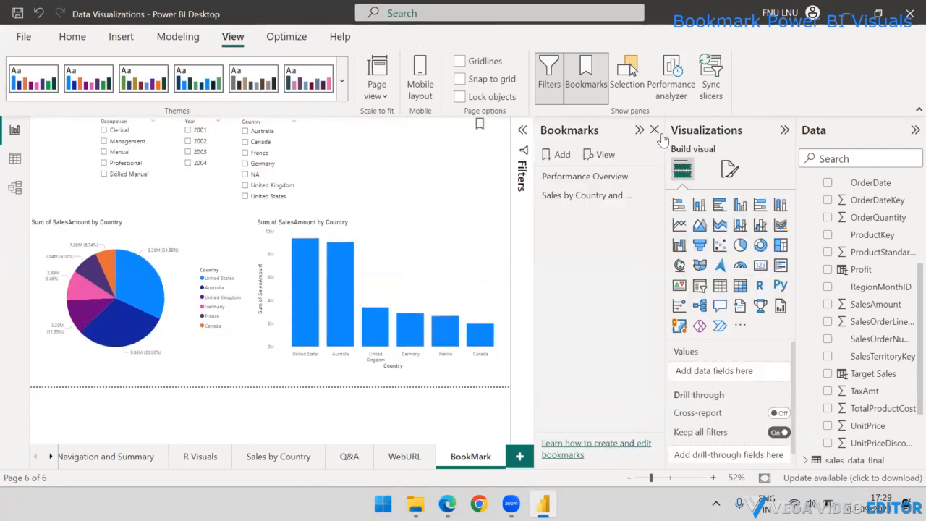
pyautogui.click(654, 130)
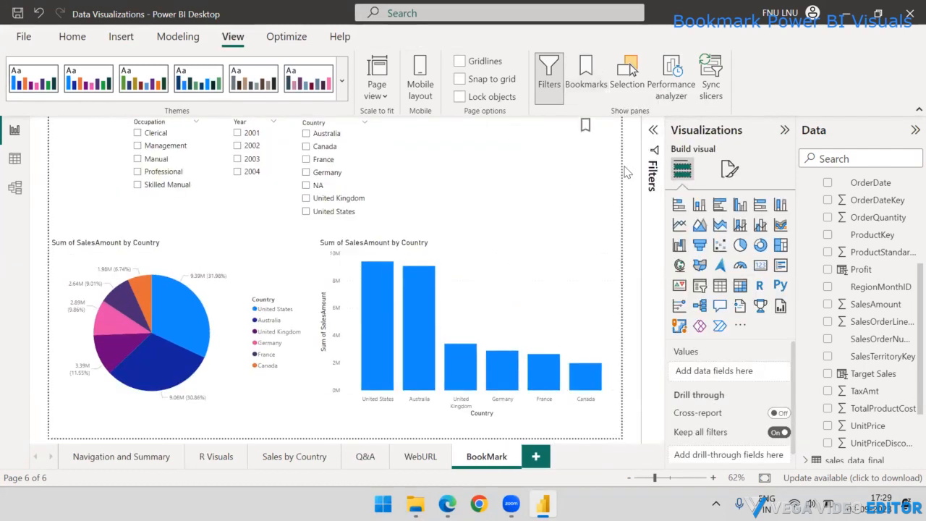
pyautogui.keyDown('ctrl'); pyautogui.click(587, 129); pyautogui.keyUp('ctrl')
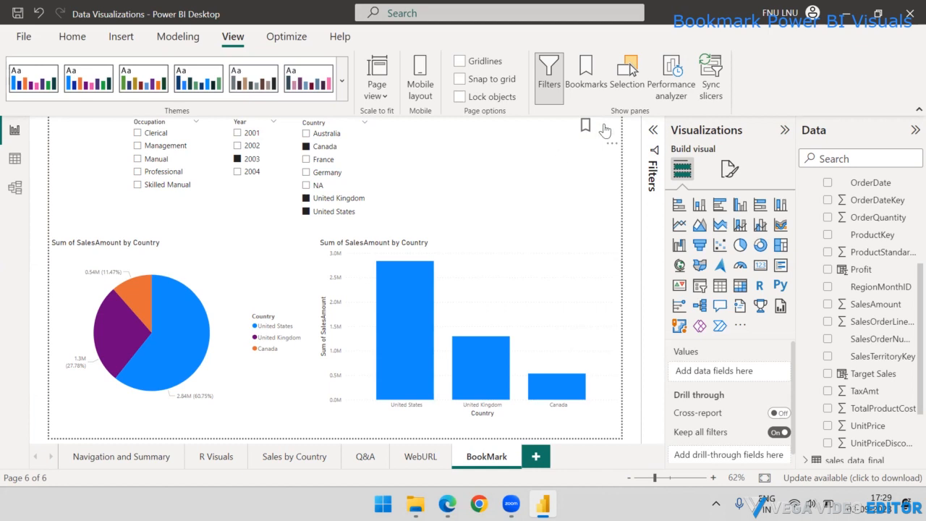
pyautogui.click(609, 141)
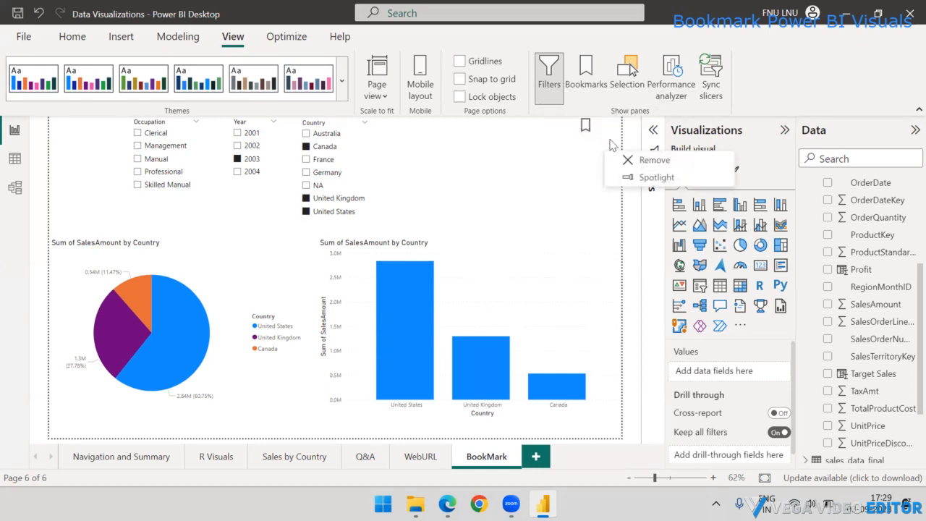
pyautogui.click(509, 164)
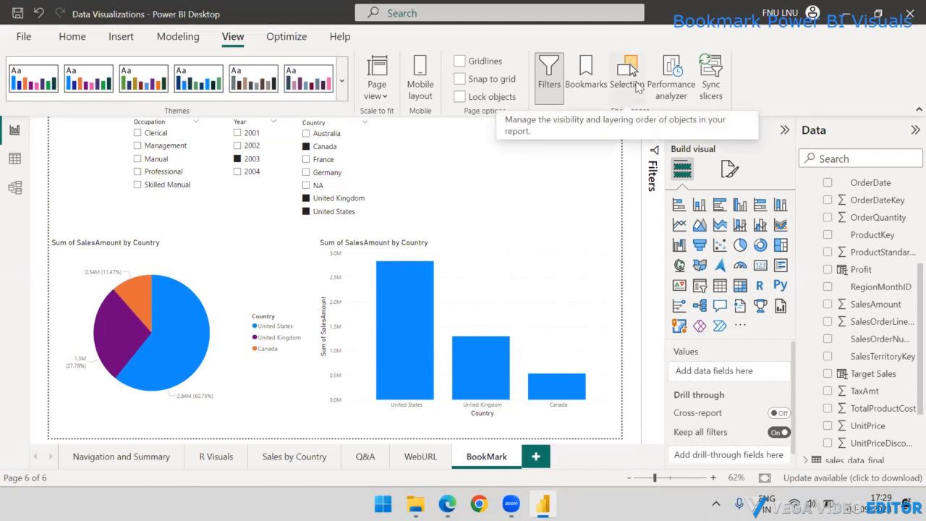
# Show the Selection and Bookmarks panes side by side and apply the Sales by Country bookmark.
pyautogui.click(635, 84)
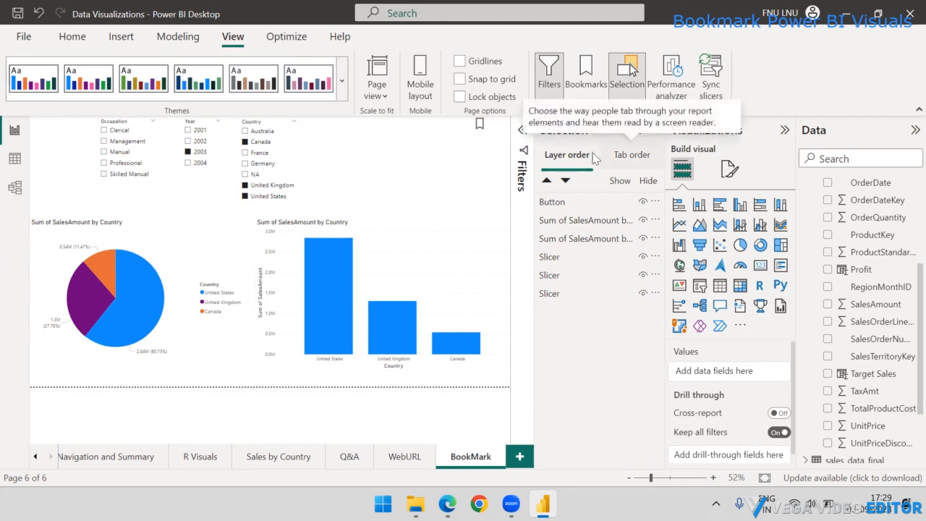
pyautogui.click(587, 74)
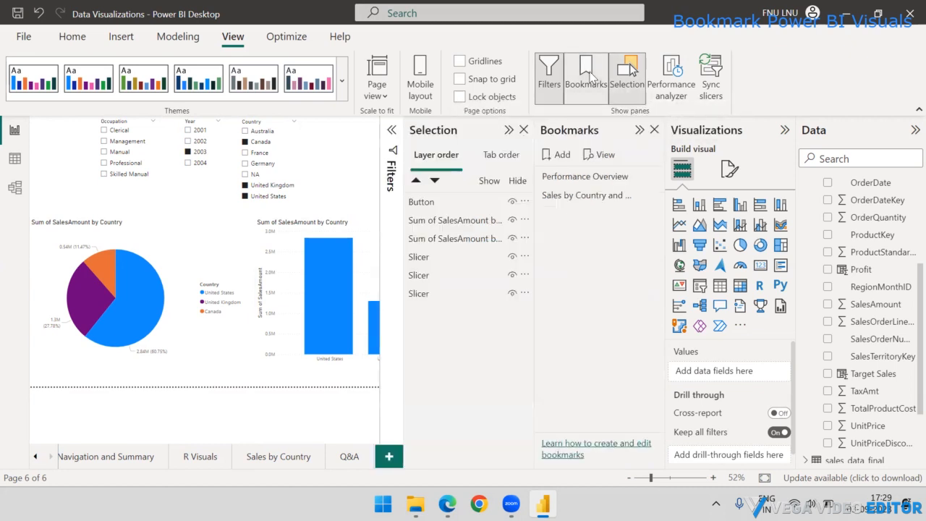
pyautogui.click(570, 197)
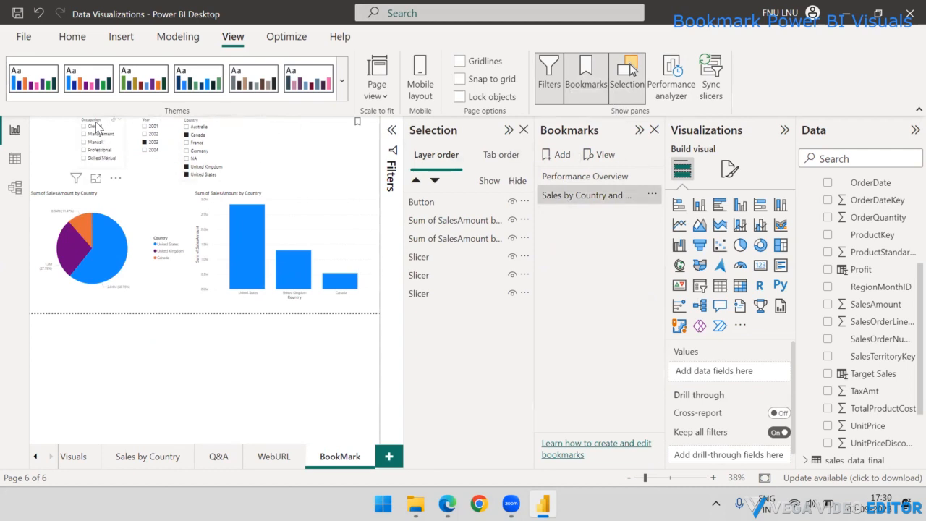
pyautogui.click(510, 131)
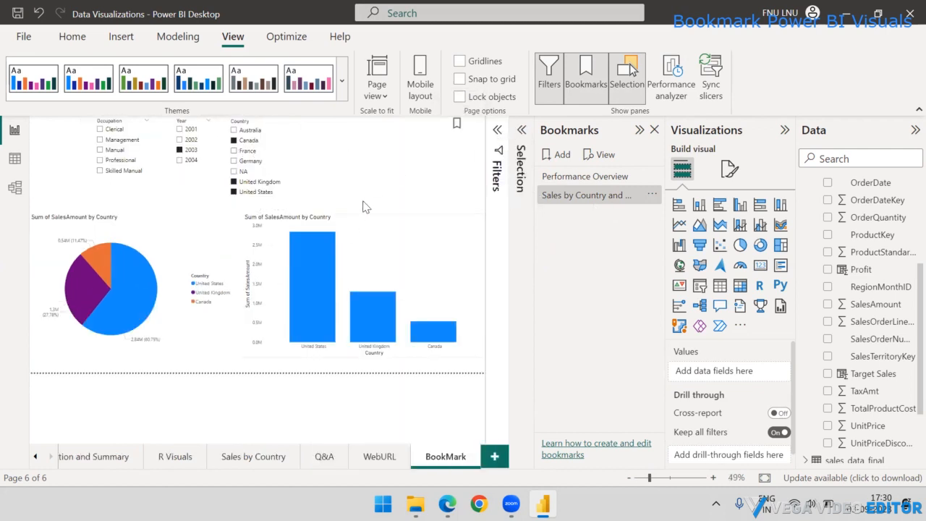
pyautogui.click(521, 131)
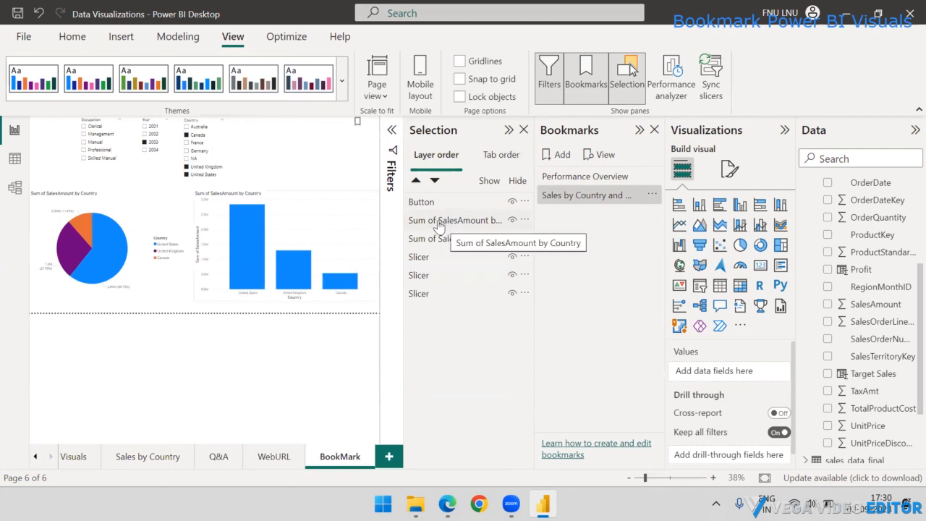
# Identify the Occupation slicer among the listed slicers in the Selection pane and hide it on the report page.
pyautogui.click(426, 262)
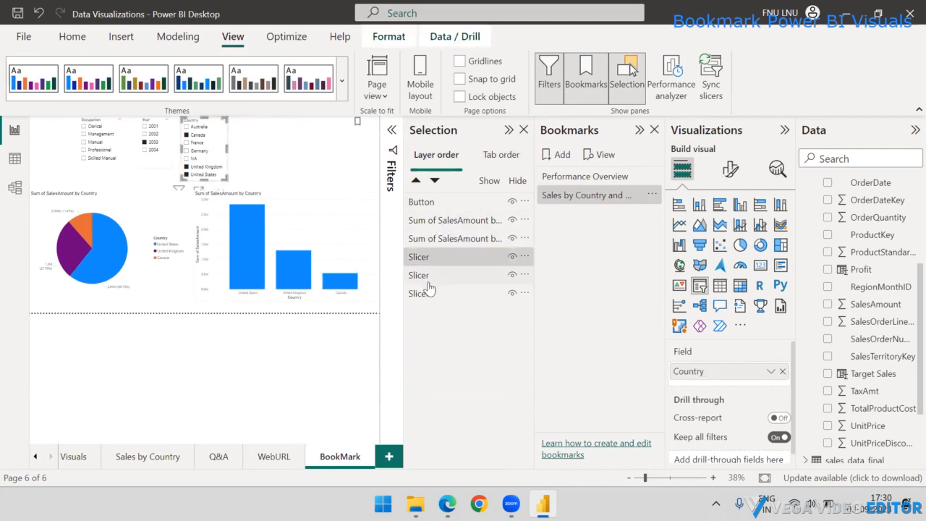
pyautogui.click(426, 278)
pyautogui.click(428, 295)
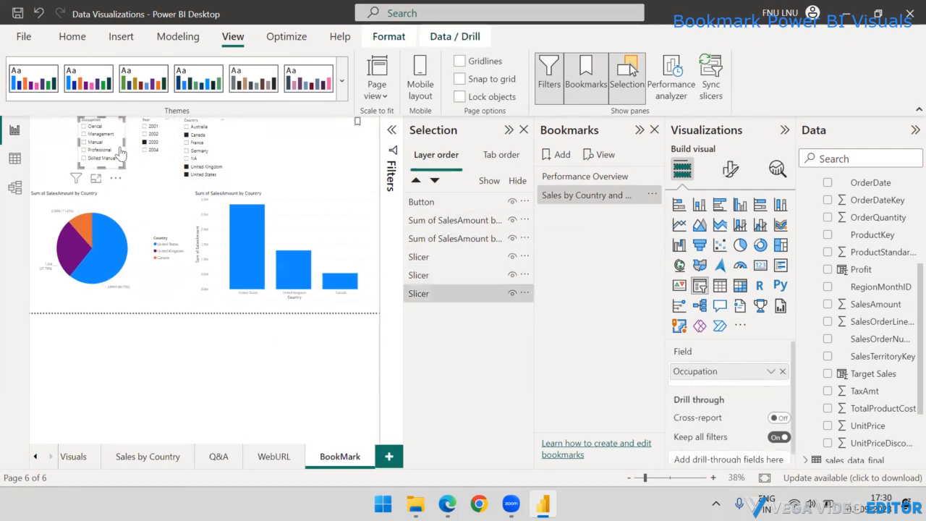
pyautogui.click(523, 293)
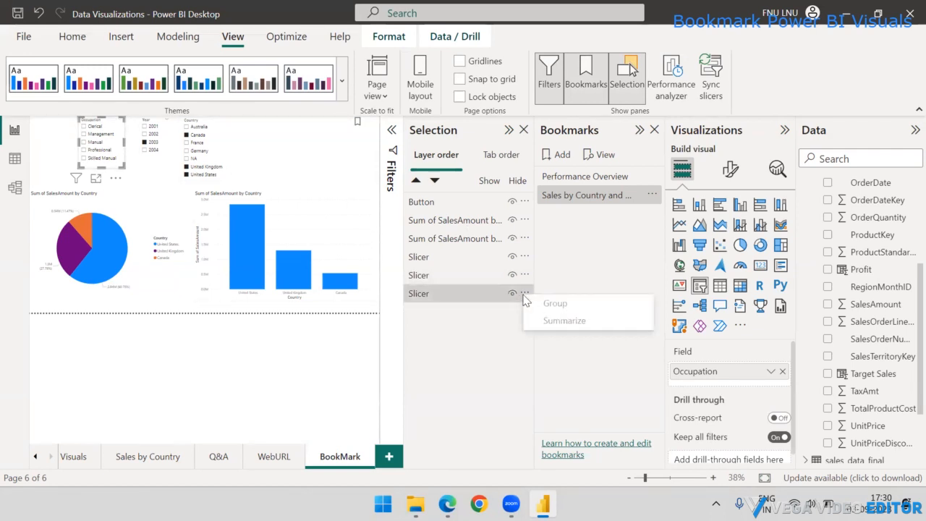
pyautogui.click(454, 309)
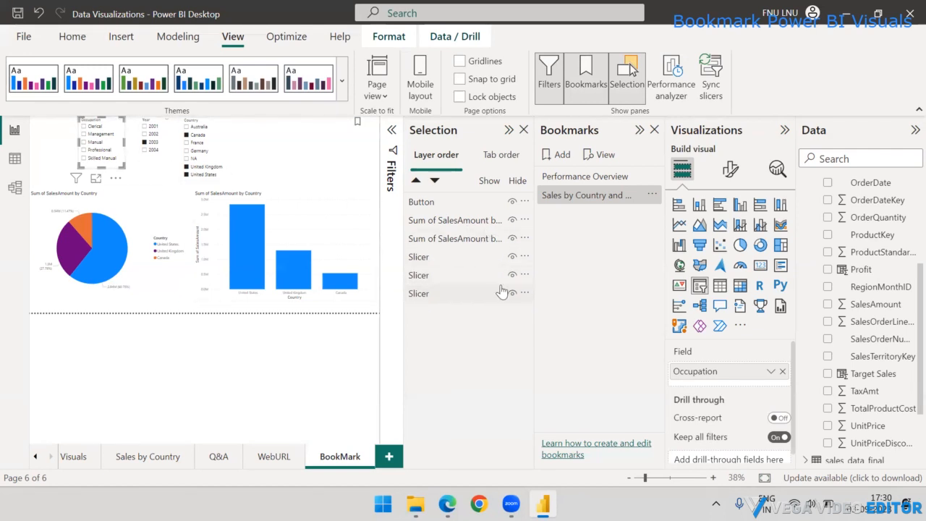
pyautogui.click(517, 181)
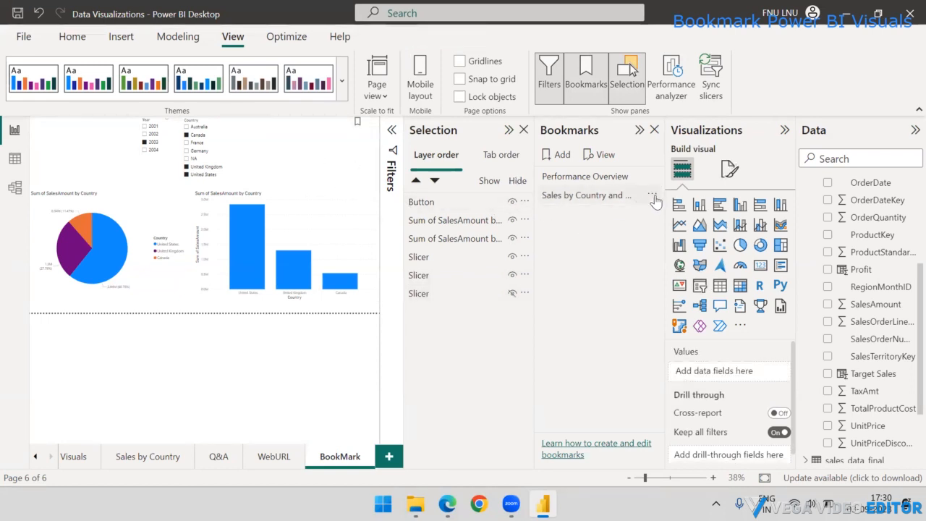
# Update the Sales by Country bookmark with the current view and collapse the Bookmarks and Selection panes.
pyautogui.click(653, 196)
pyautogui.click(684, 202)
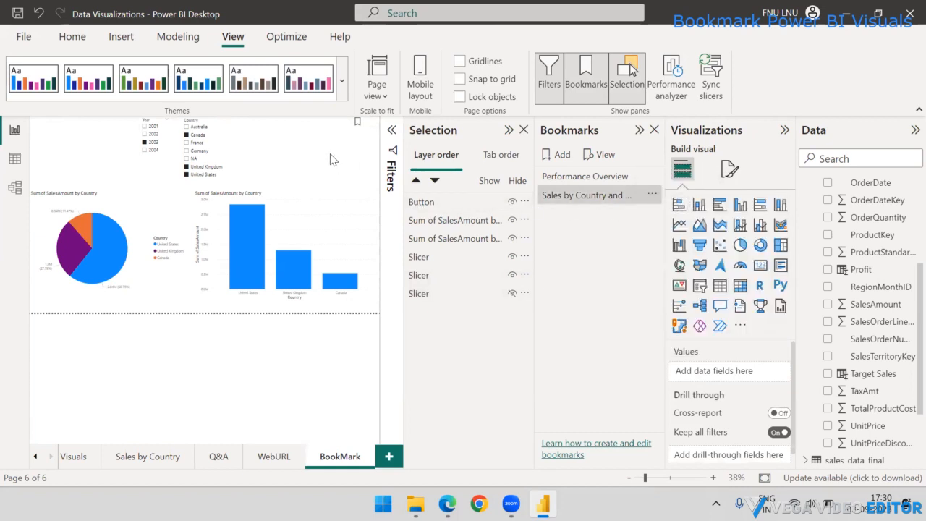
pyautogui.click(639, 130)
pyautogui.click(614, 129)
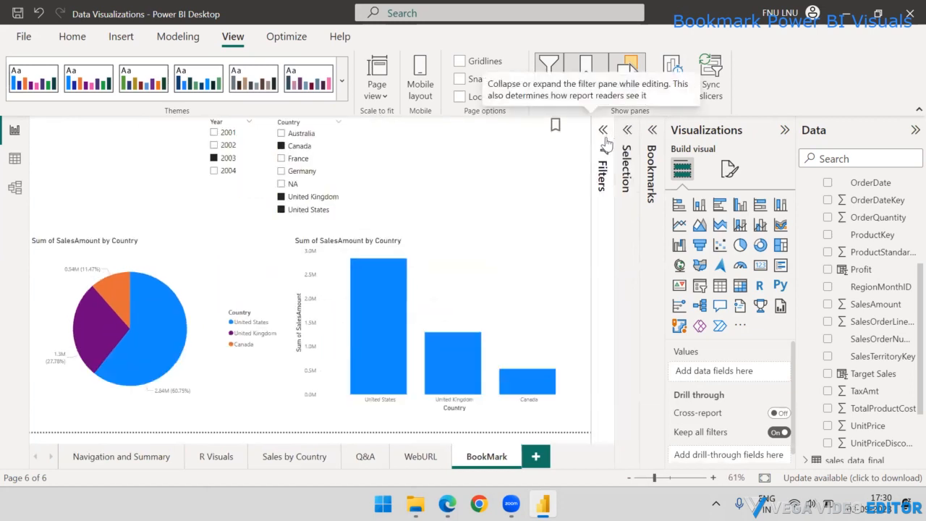
# Restore the Performance Overview view, collapse the Bookmarks pane and test the bookmark button from there.
pyautogui.click(648, 131)
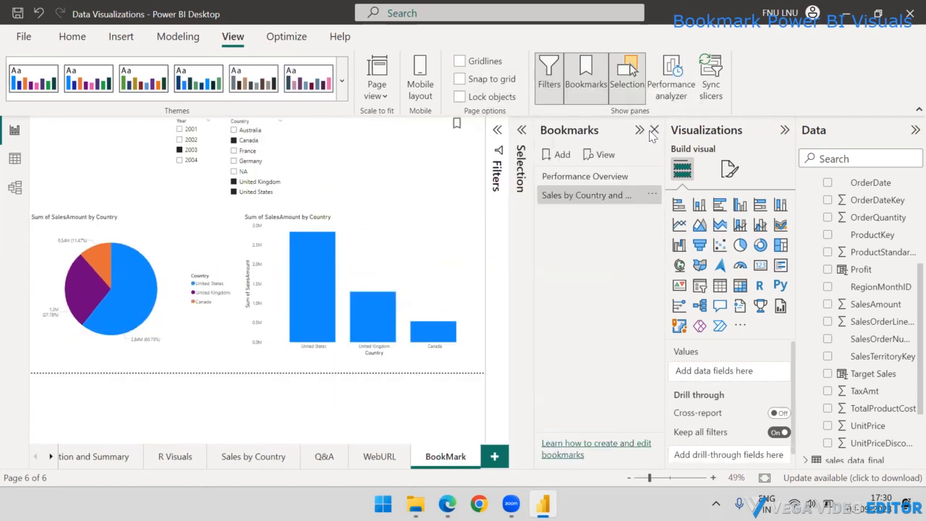
pyautogui.click(570, 177)
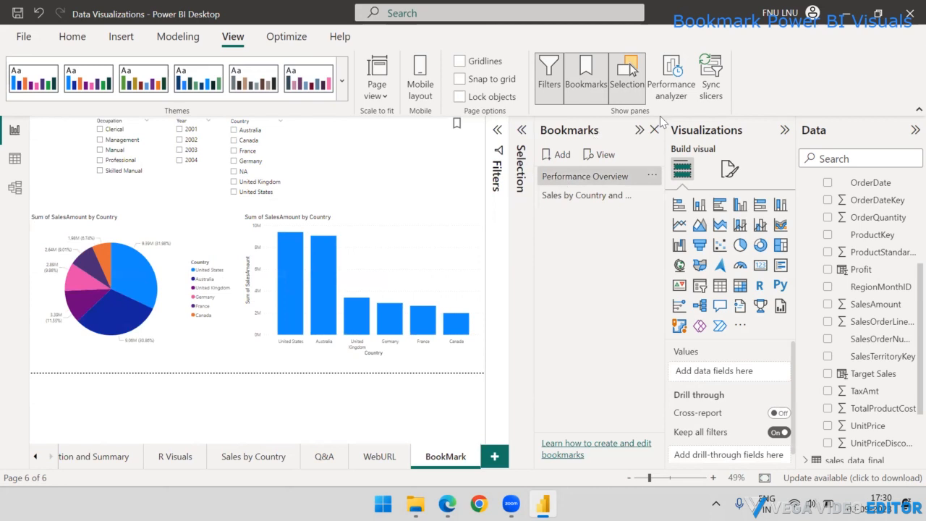
pyautogui.click(636, 130)
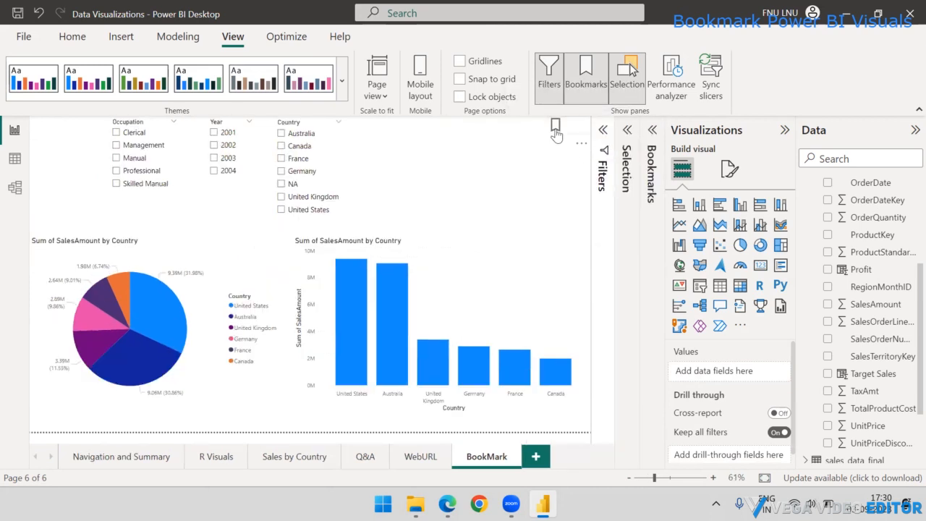
pyautogui.keyDown('ctrl'); pyautogui.click(555, 130); pyautogui.keyUp('ctrl')
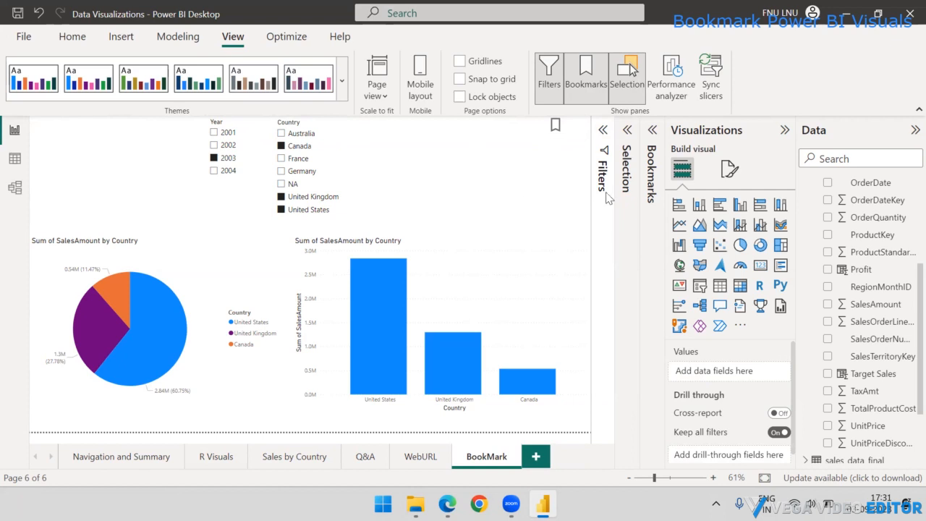
# Check the list of saved bookmarks, collapse the Bookmarks pane again and minimize the report window.
pyautogui.click(651, 129)
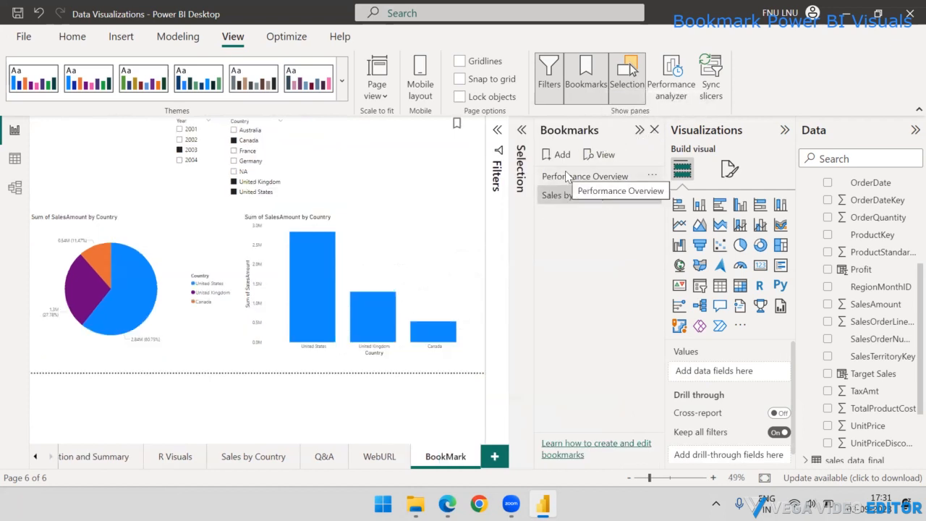
pyautogui.click(638, 130)
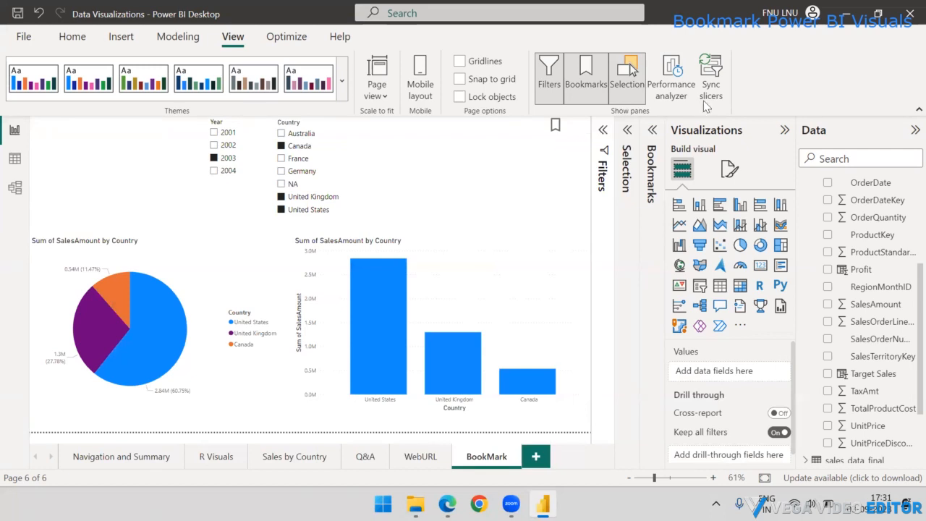
pyautogui.click(848, 13)
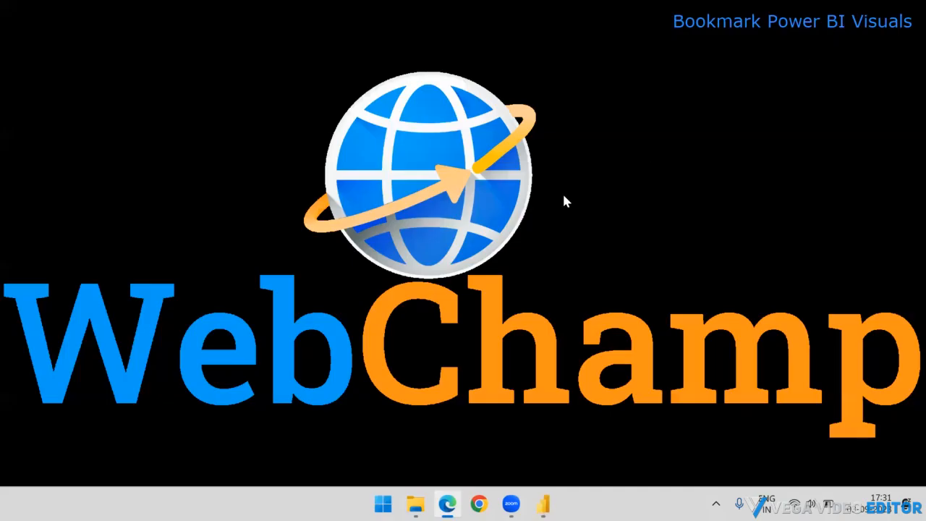